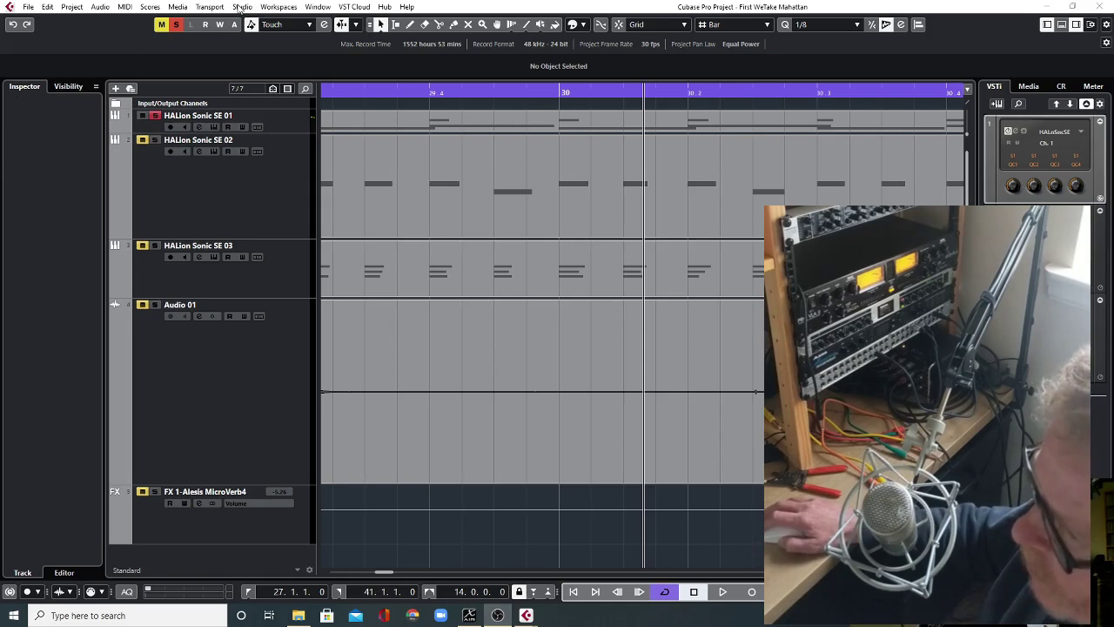
# In Audio Connections' External FX tab, add a new external effect named 'ART PRO VLA II'
pyautogui.press('F2')
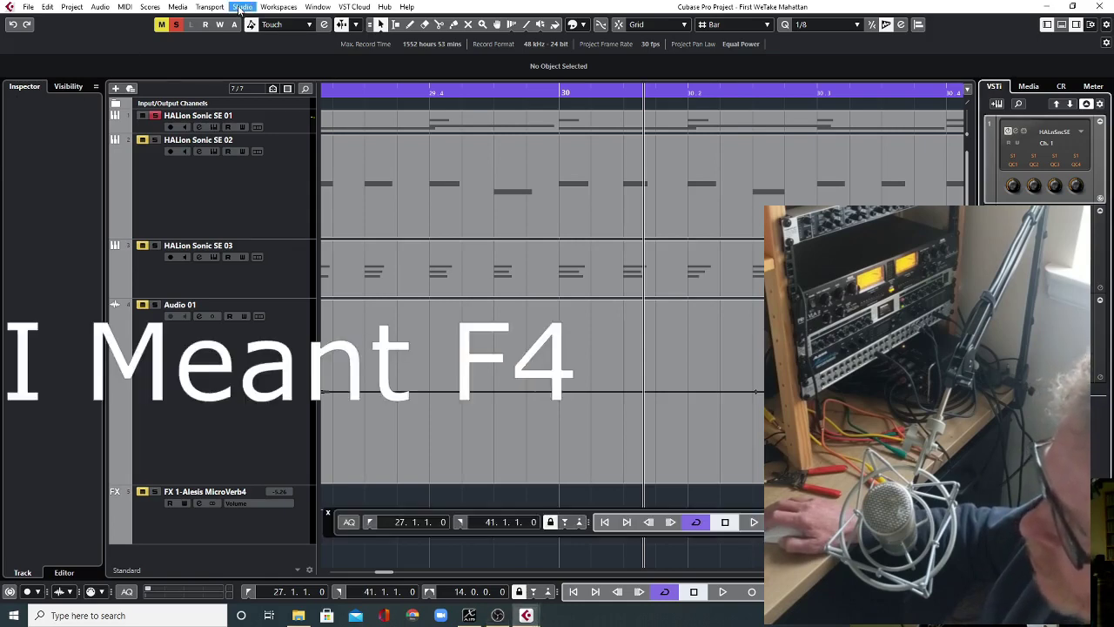
pyautogui.click(242, 7)
pyautogui.click(279, 24)
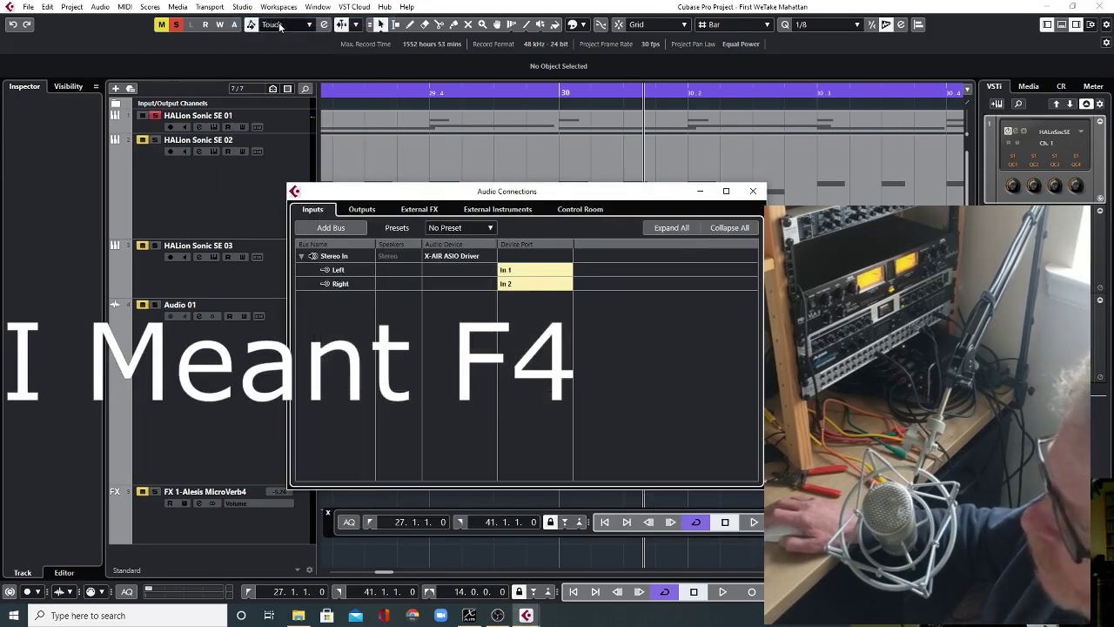
pyautogui.click(419, 208)
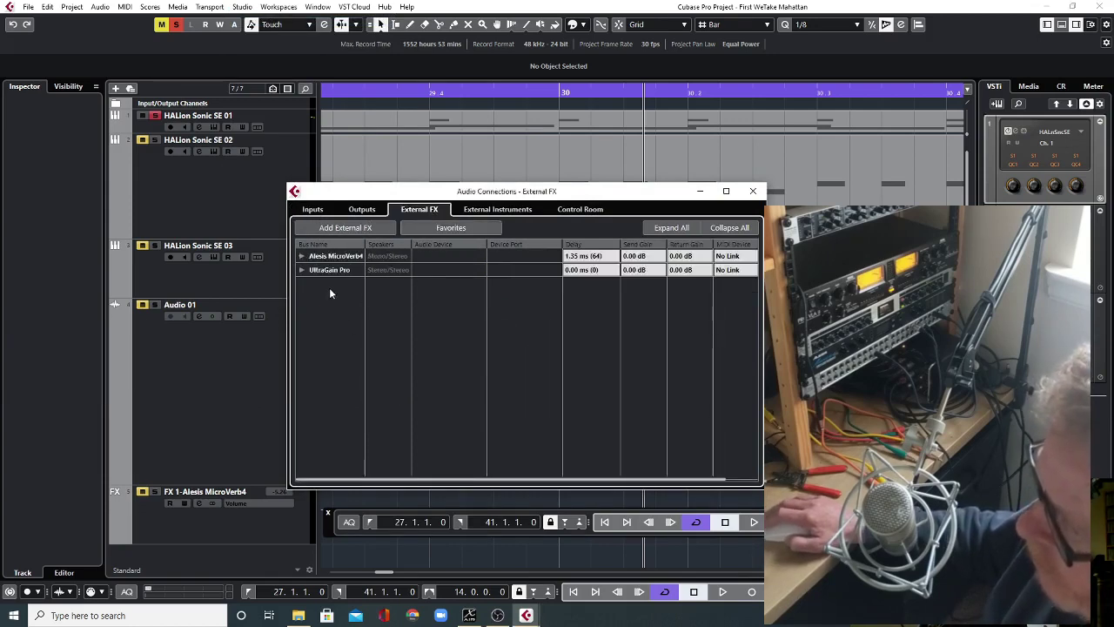
pyautogui.click(355, 230)
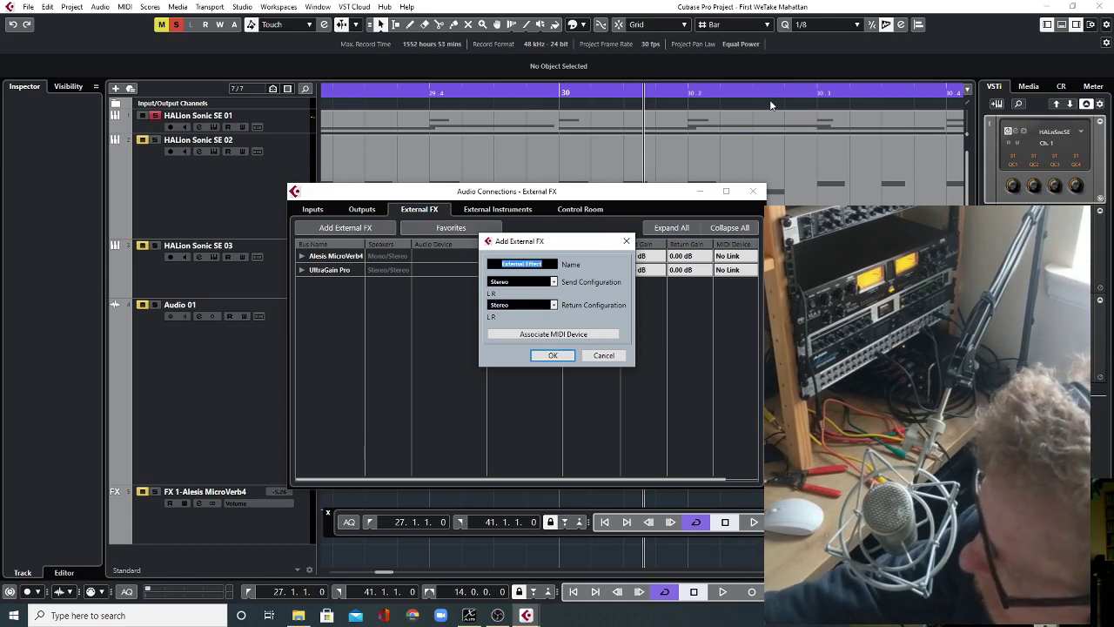
pyautogui.write('ART PR')
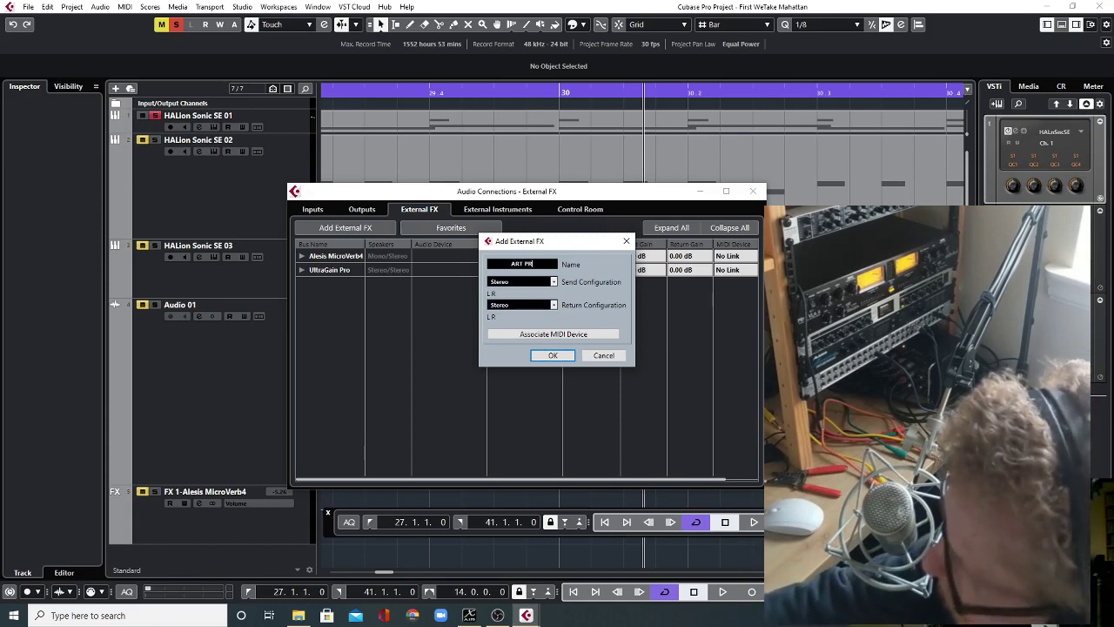
pyautogui.write('O VA')
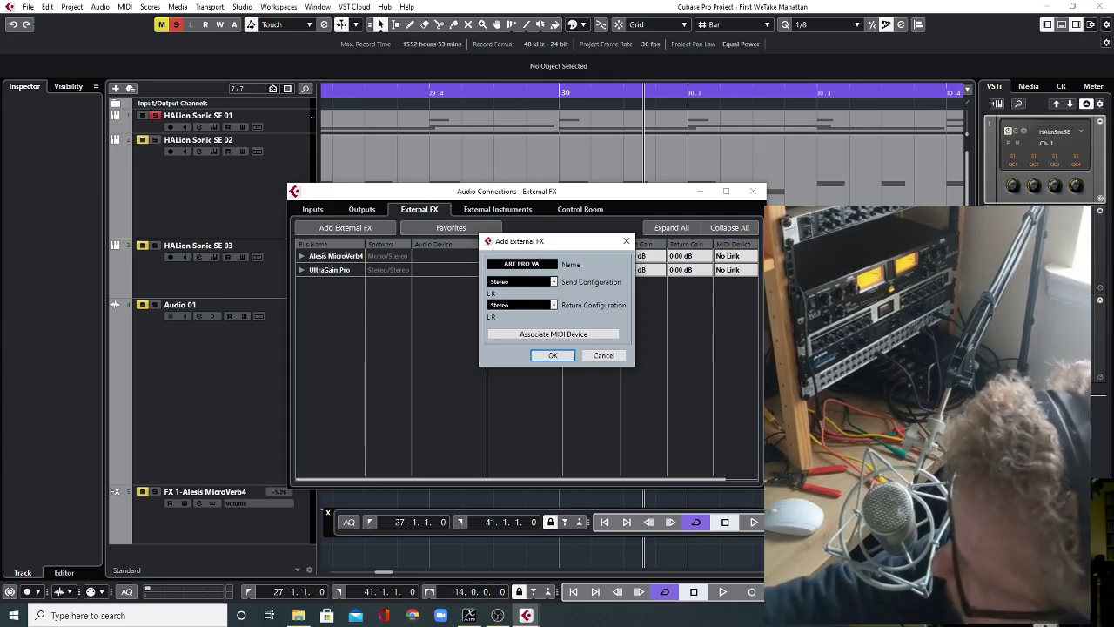
pyautogui.write('L')
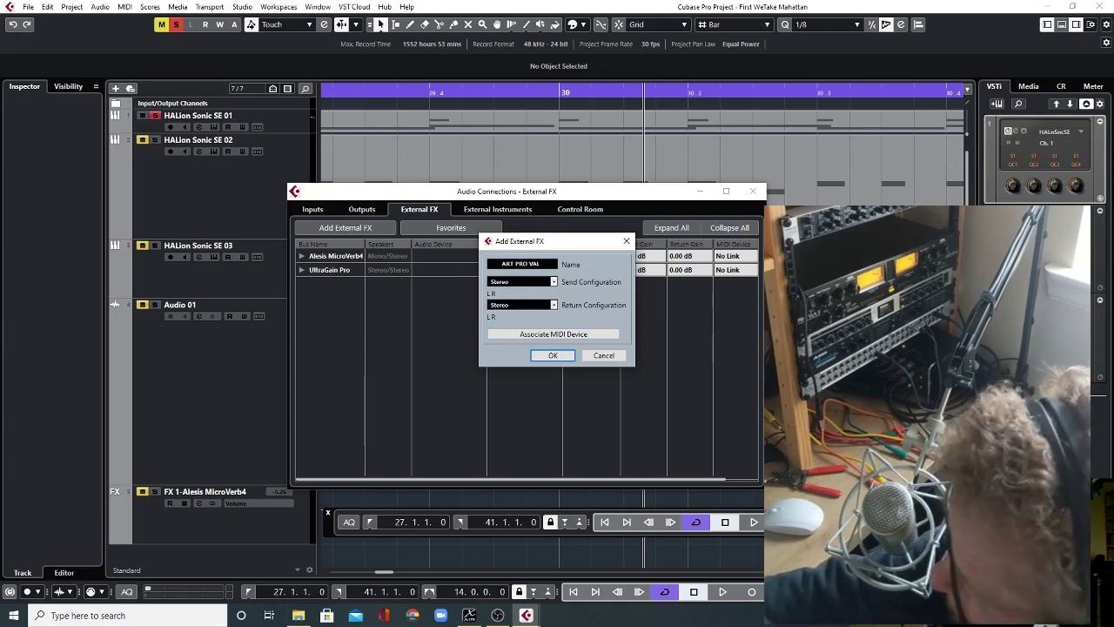
pyautogui.press('BackSpace')
pyautogui.press('BackSpace')
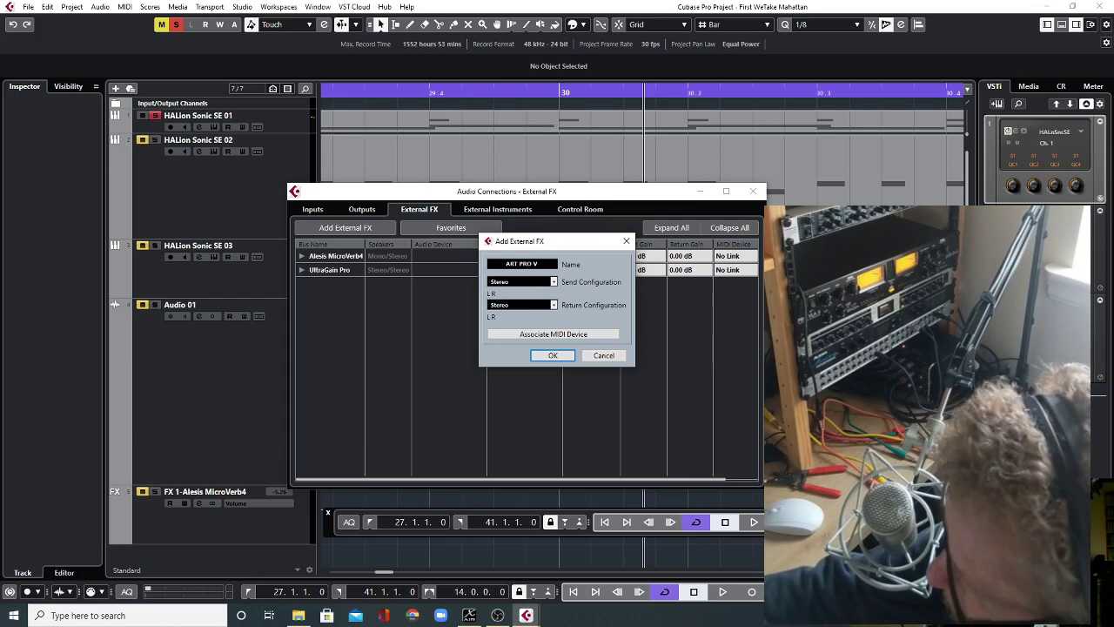
pyautogui.write('LA II')
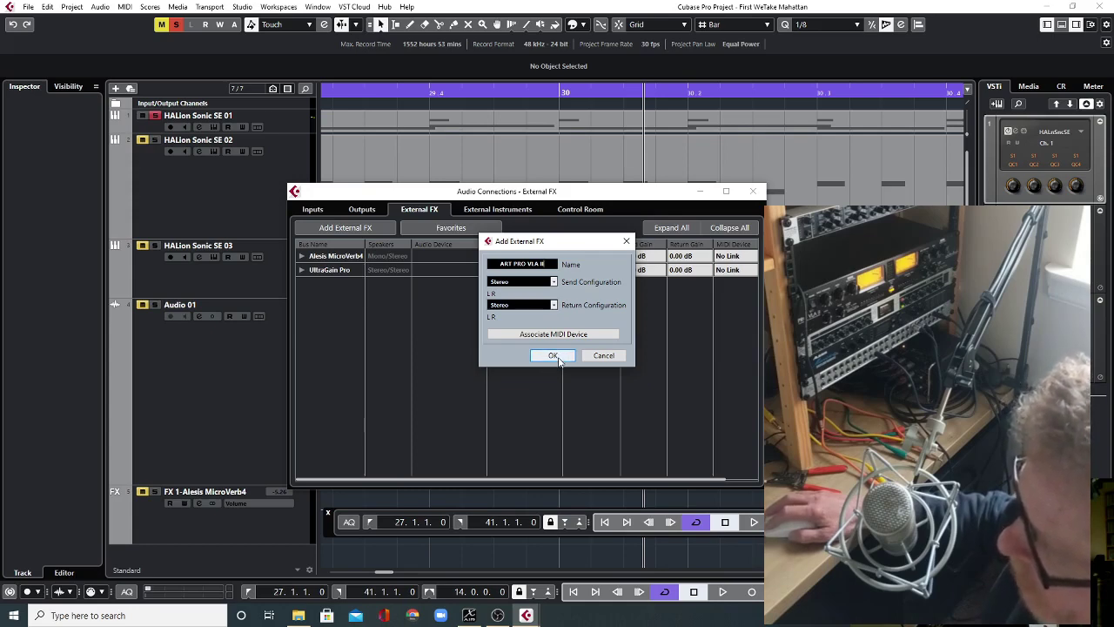
# Create the ART PRO VLA II effect and expand its send and return buses
pyautogui.click(553, 356)
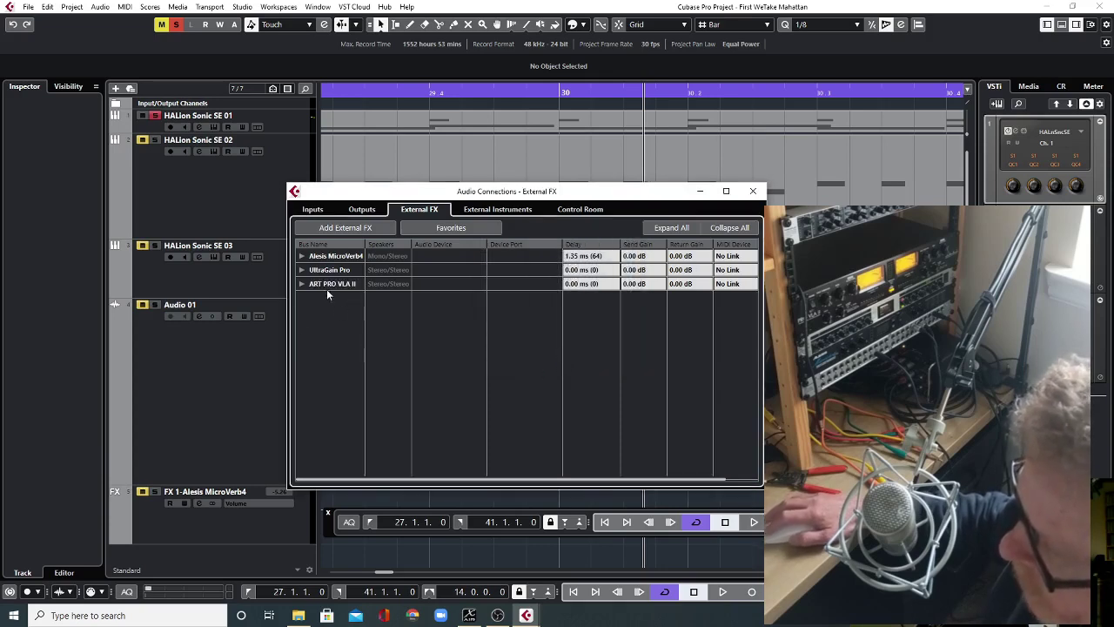
pyautogui.click(301, 284)
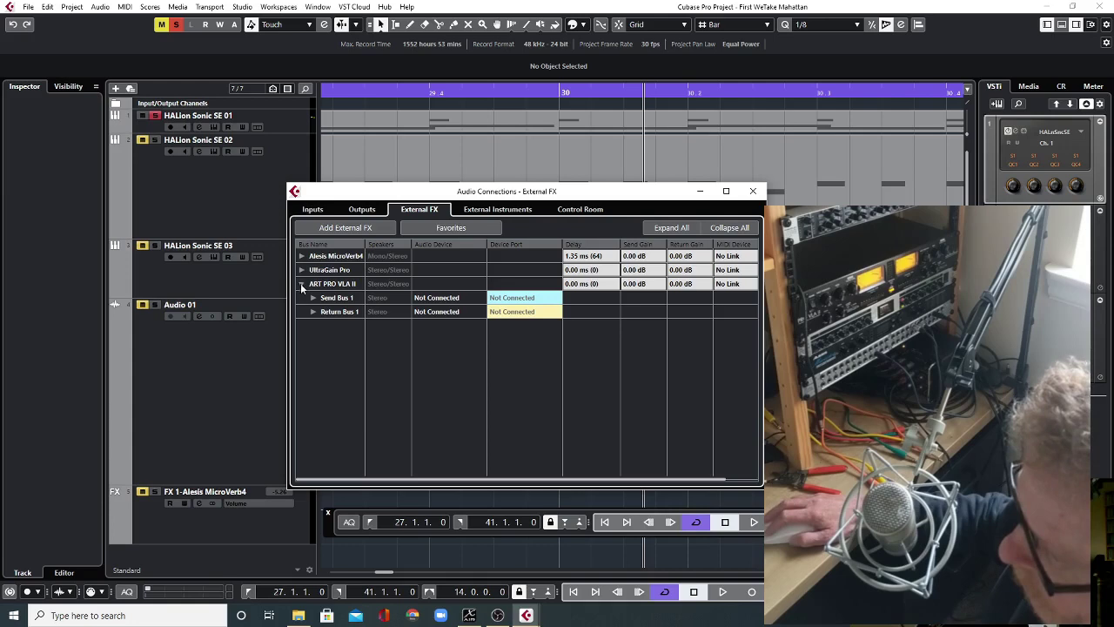
pyautogui.click(313, 298)
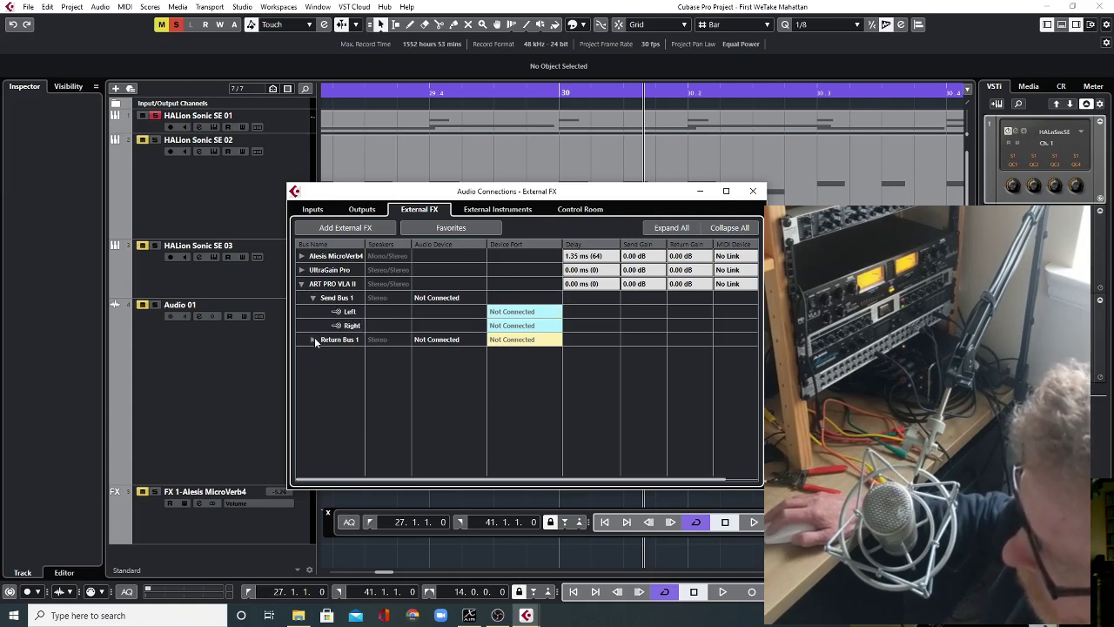
pyautogui.click(313, 339)
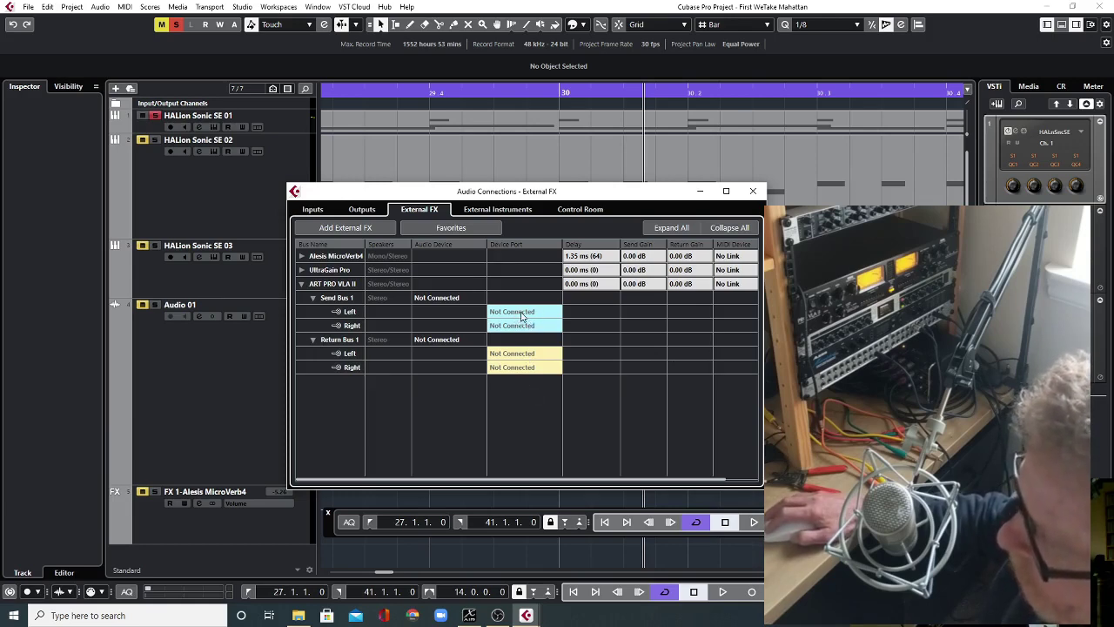
# Set both the send and return bus devices to X-AIR ASIO Driver
pyautogui.click(447, 299)
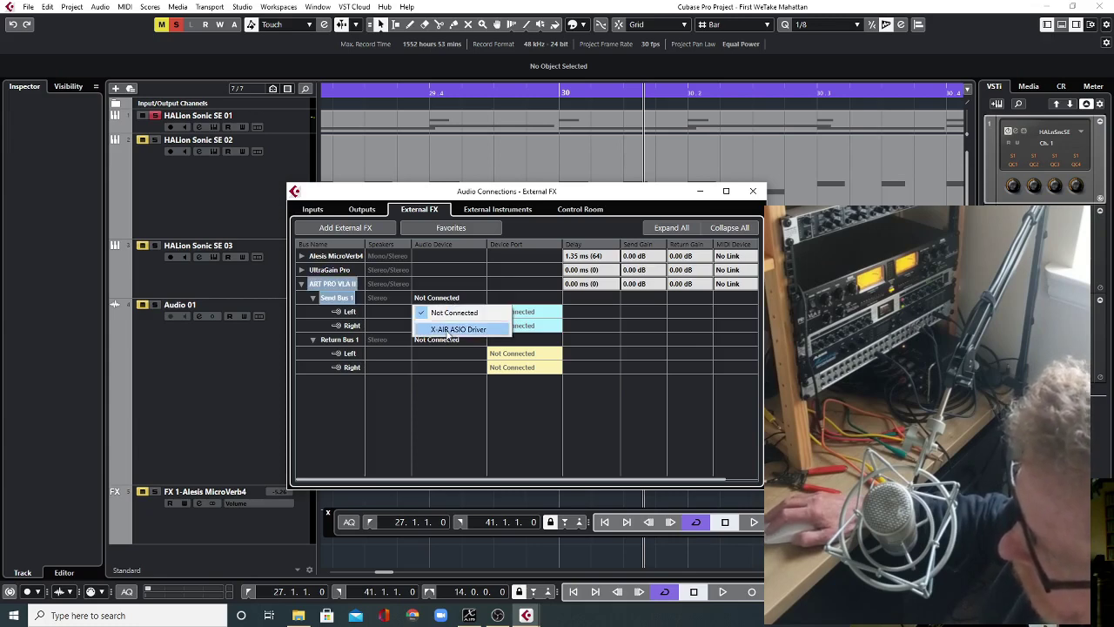
pyautogui.click(447, 330)
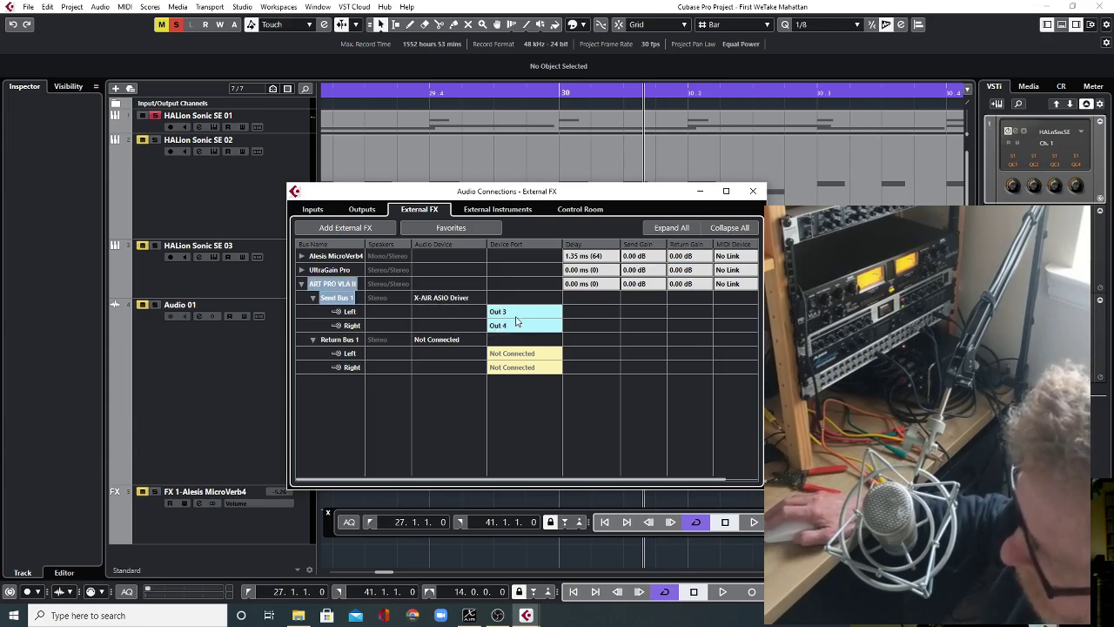
pyautogui.click(447, 341)
pyautogui.click(441, 372)
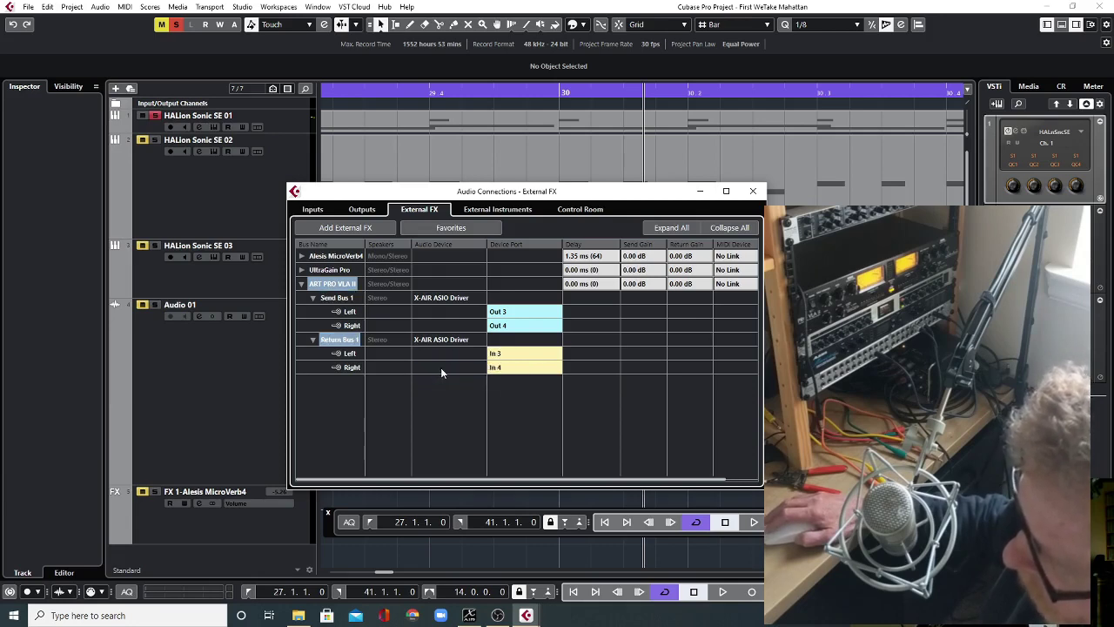
# Assign the return's left and right channels to X-AIR inputs In 5 and In 6
pyautogui.click(507, 357)
pyautogui.click(509, 432)
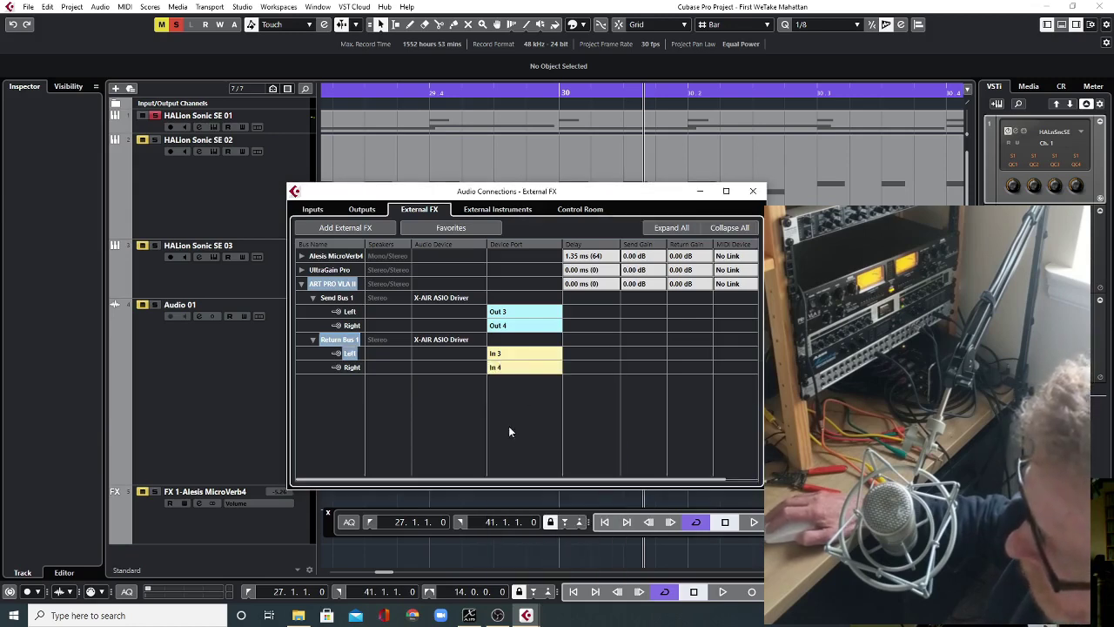
pyautogui.click(524, 367)
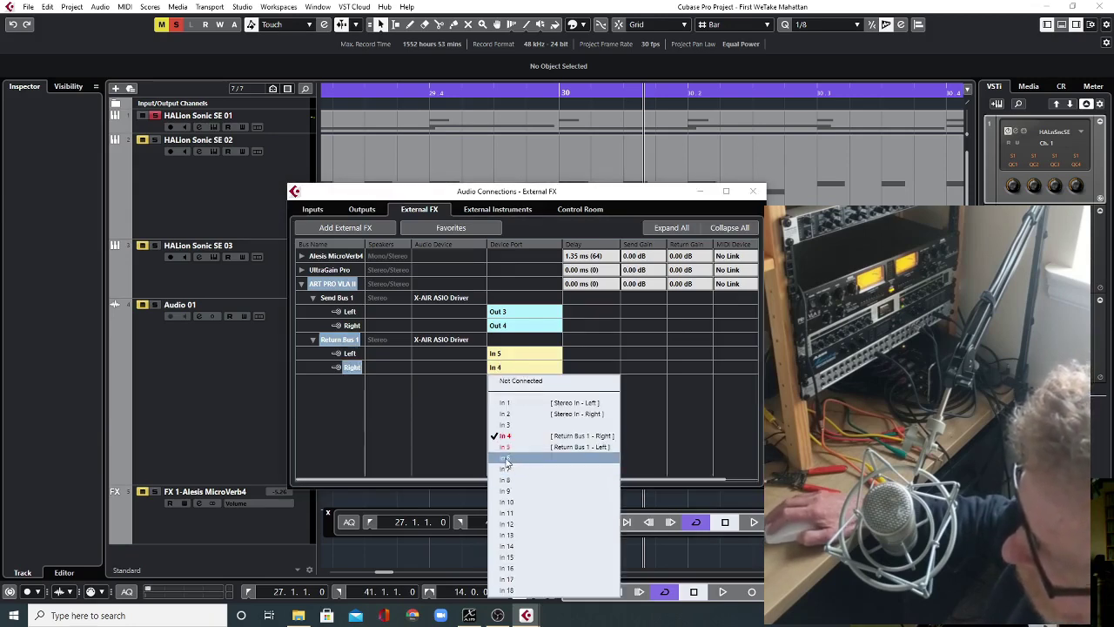
pyautogui.click(506, 460)
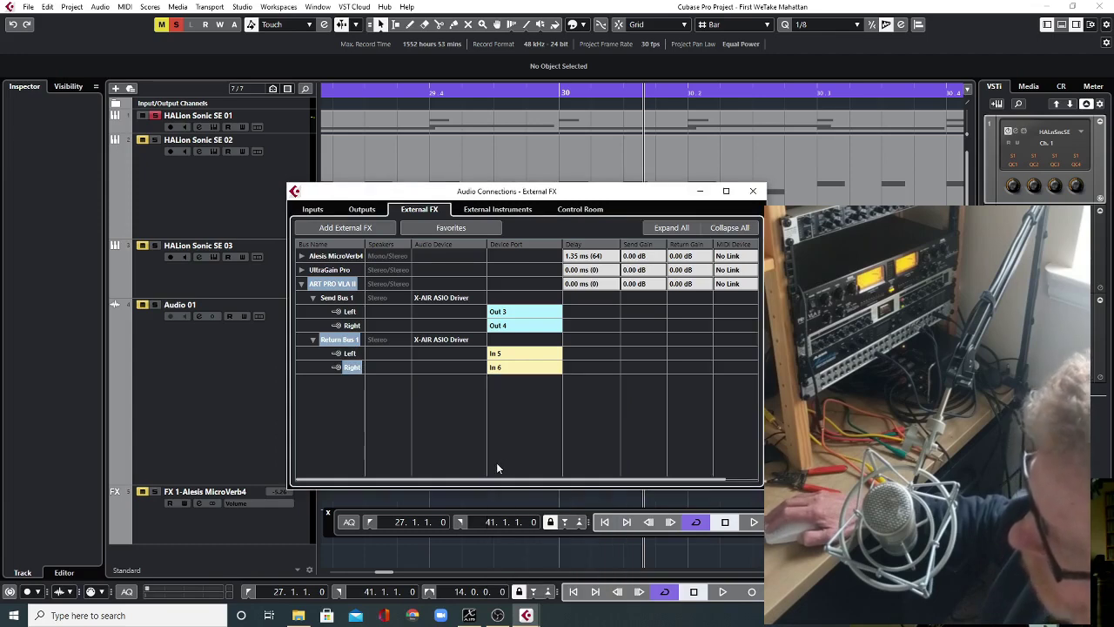
# Start playback and load ART PRO VLA II into HALion Sonic SE 01's first audio insert
pyautogui.click(754, 192)
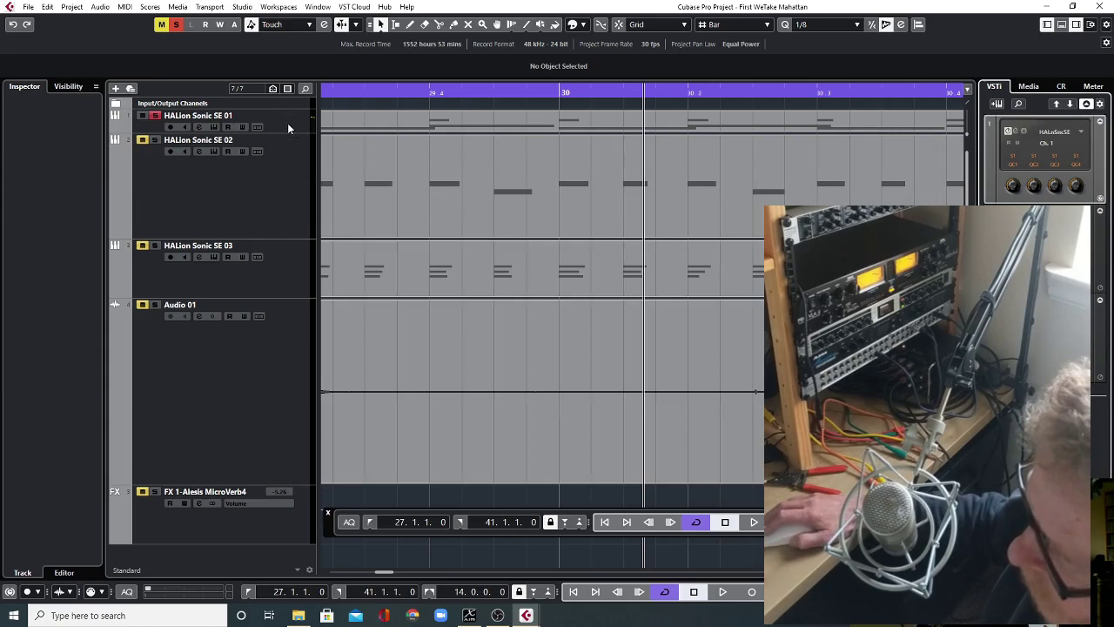
pyautogui.press('space')
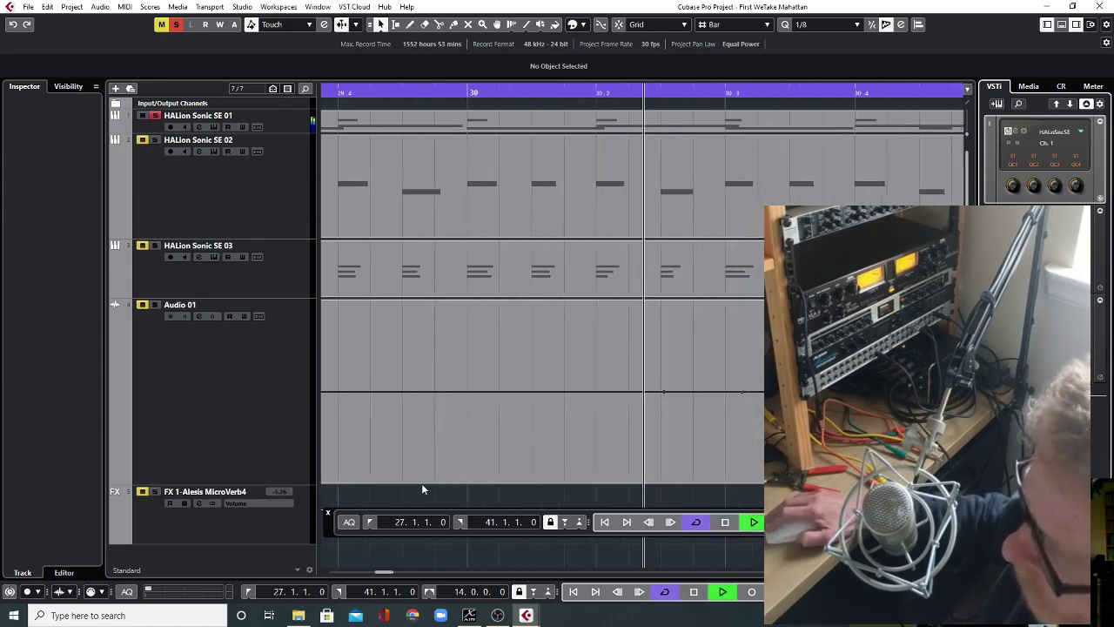
pyautogui.click(280, 130)
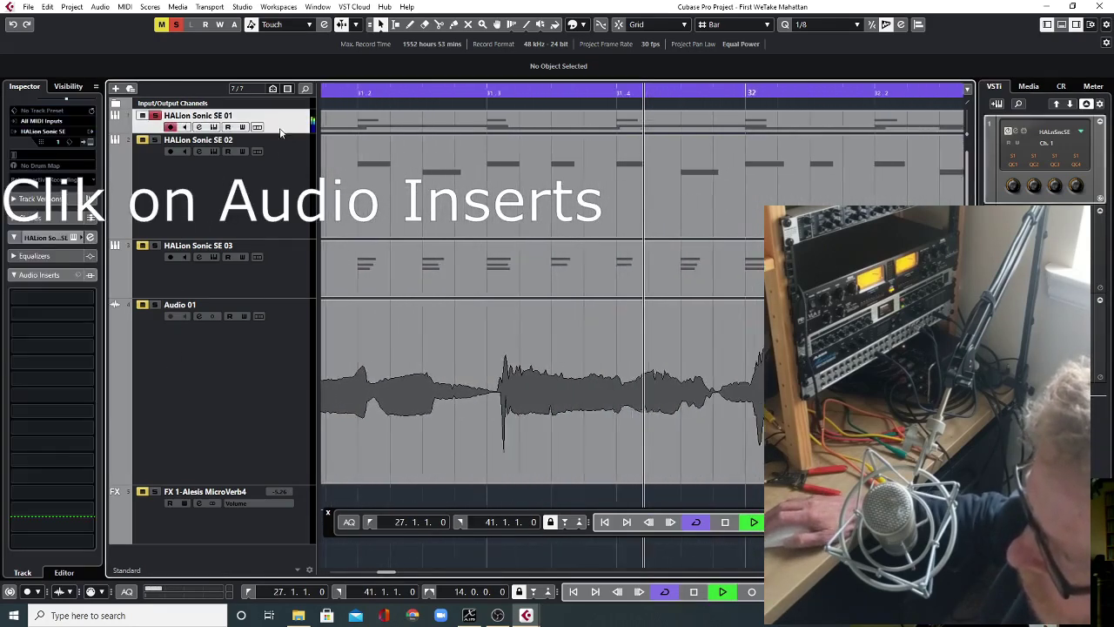
pyautogui.click(89, 300)
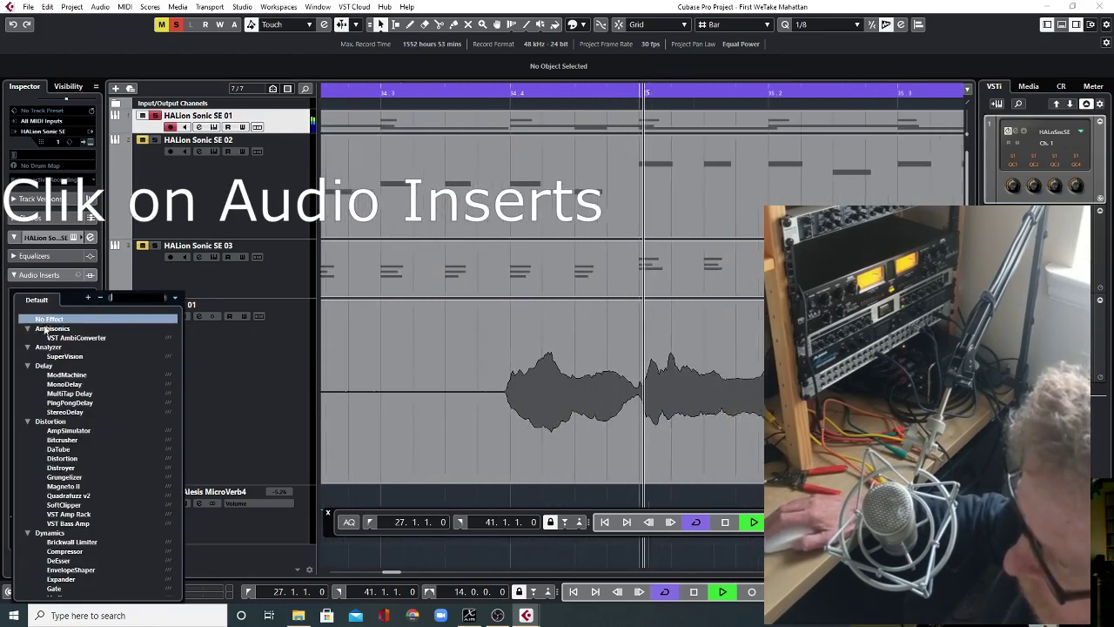
pyautogui.scroll(-2, 59, 404)
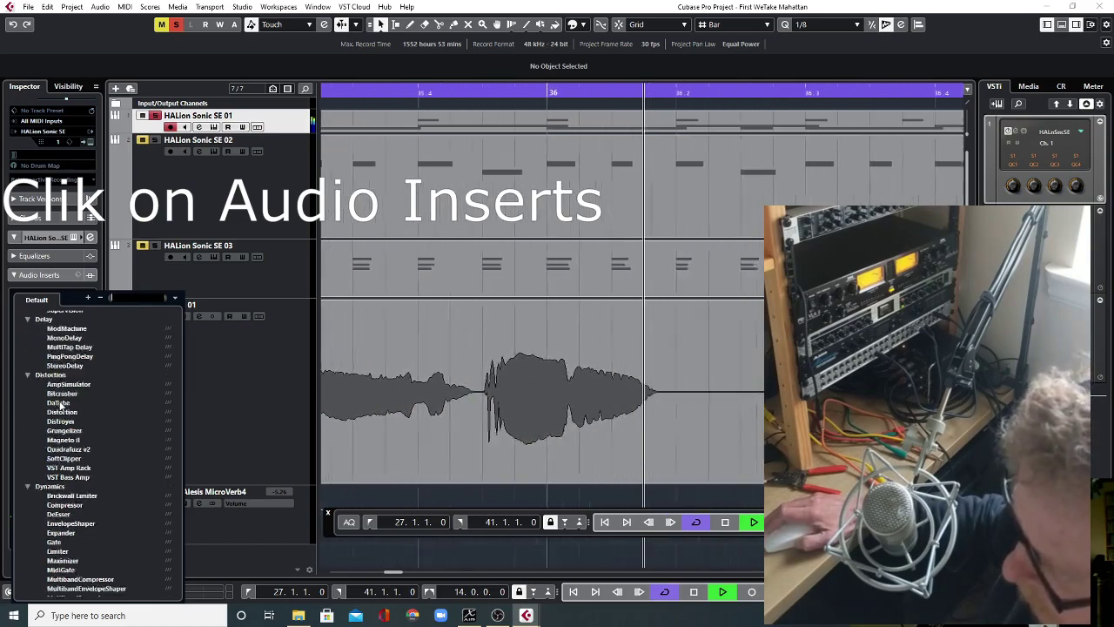
pyautogui.scroll(-8, 59, 404)
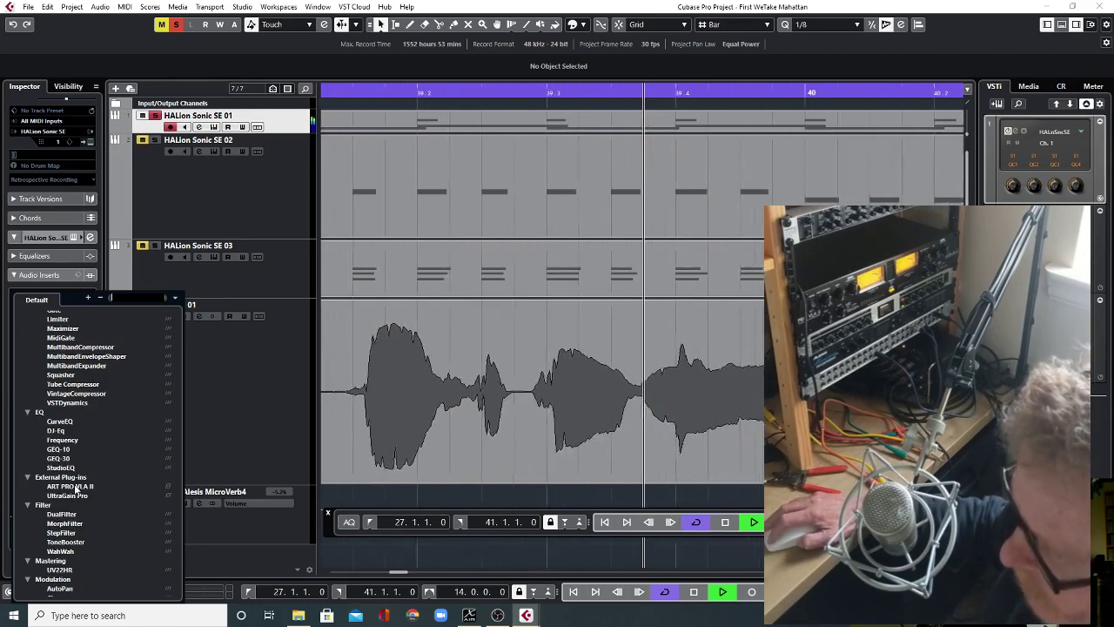
pyautogui.click(75, 487)
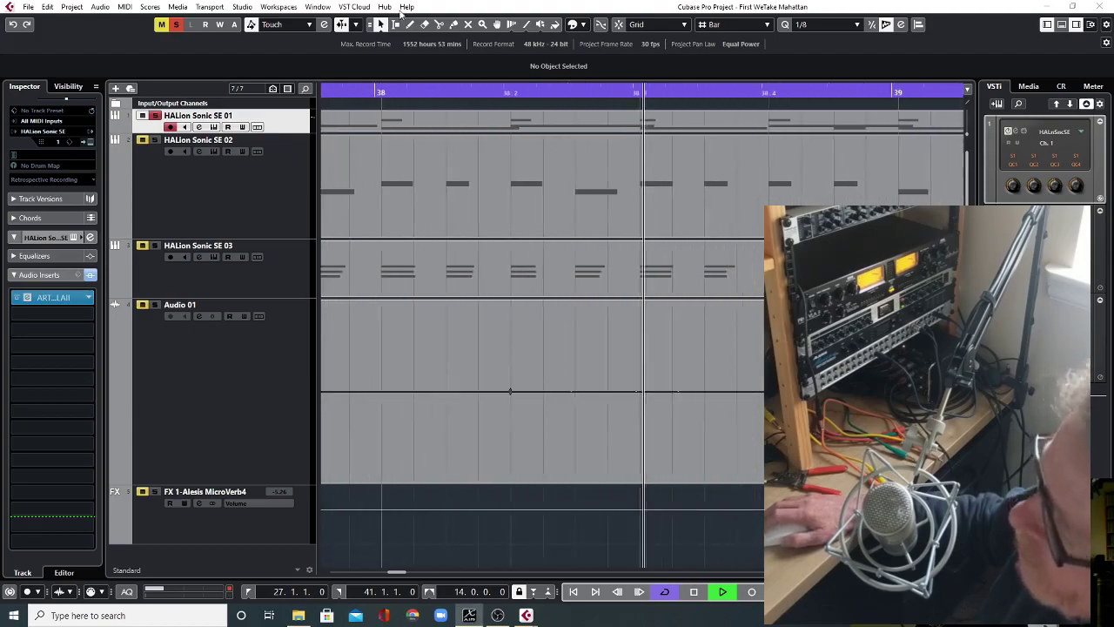
# In X AIR Edit, set channel 04's Channel Input to the USB return
pyautogui.hotkey('alt', 'Tab')
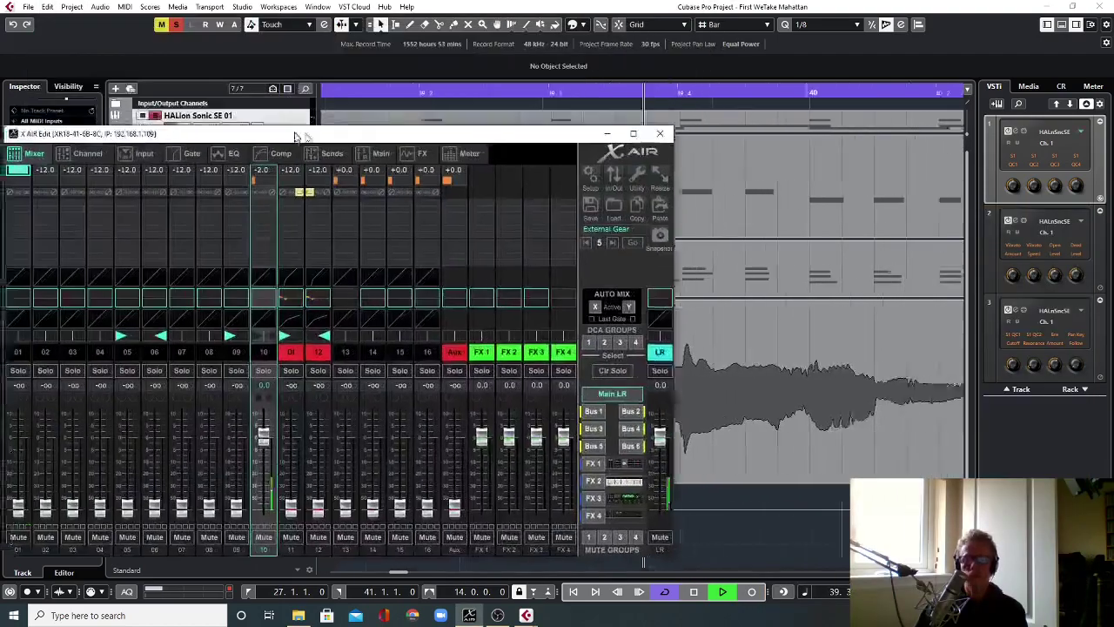
pyautogui.moveTo(296, 137); pyautogui.dragTo(483, 63)
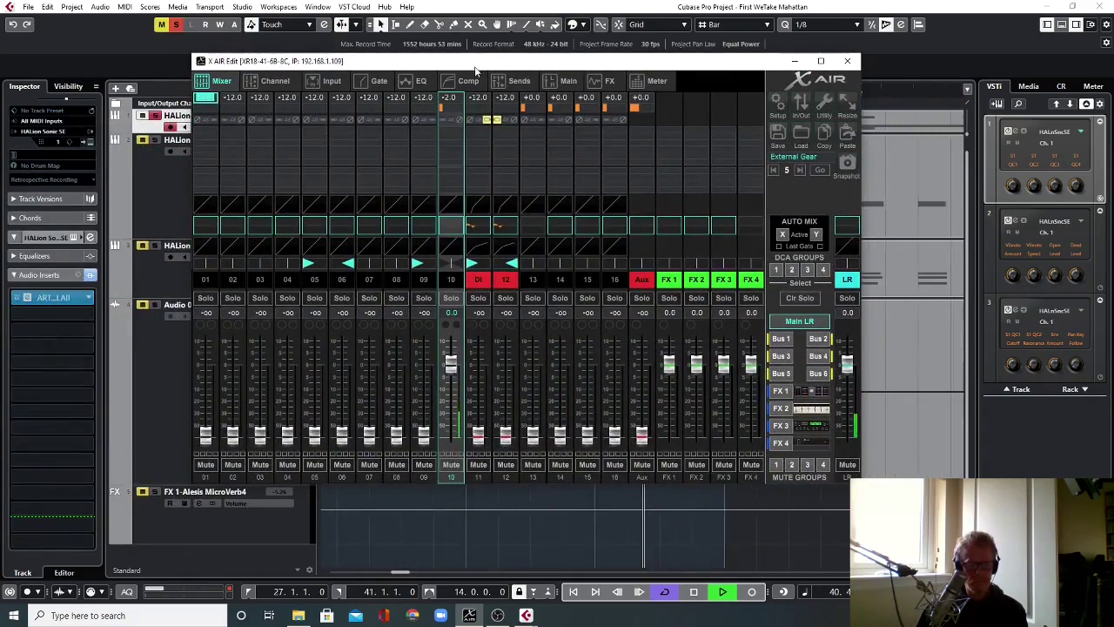
pyautogui.click(266, 279)
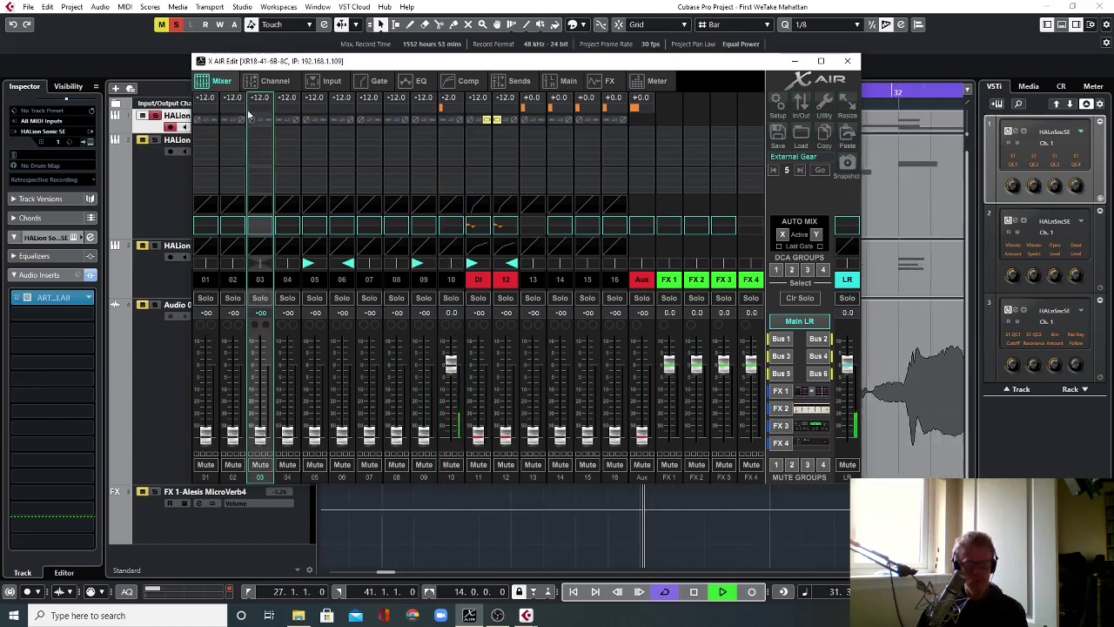
pyautogui.click(271, 81)
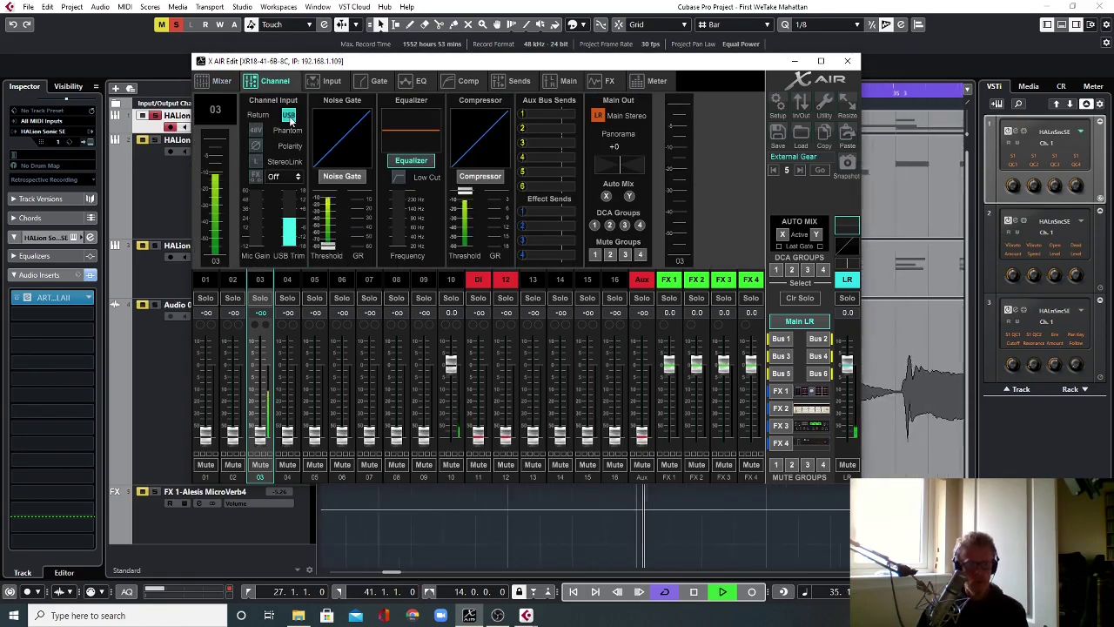
pyautogui.click(289, 279)
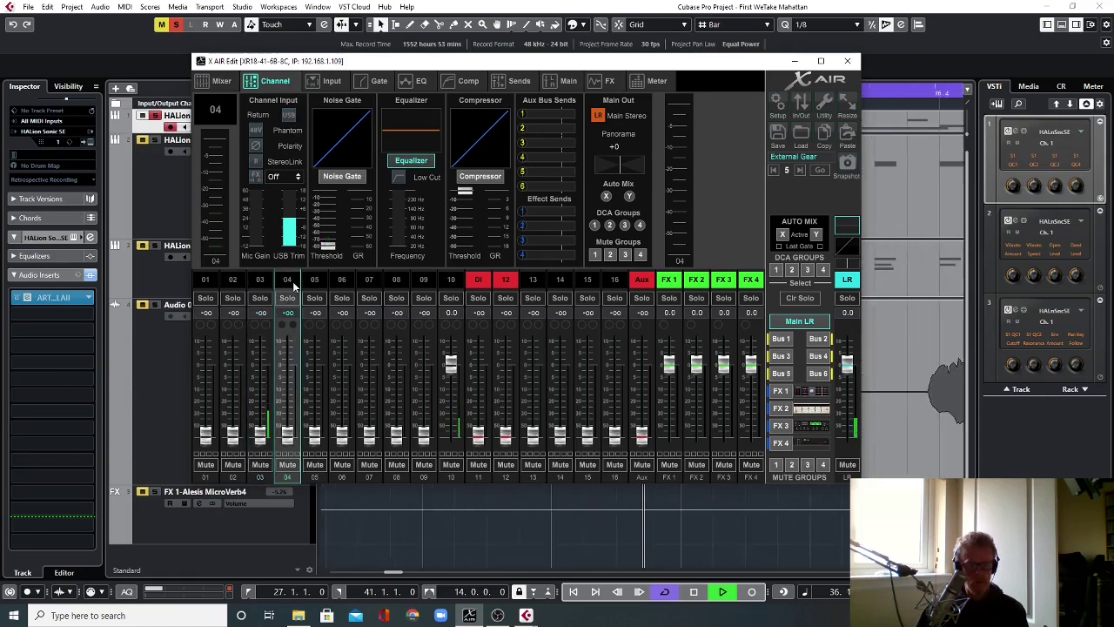
pyautogui.click(287, 118)
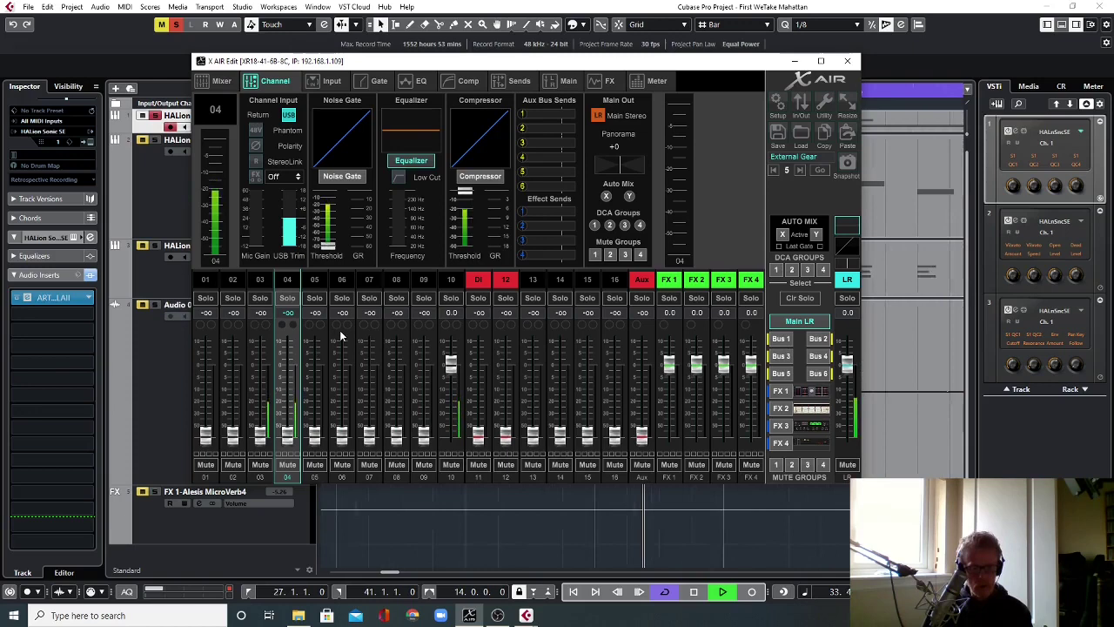
# Send channel 03 to Bus 3 at about -2.3 dB
pyautogui.click(258, 280)
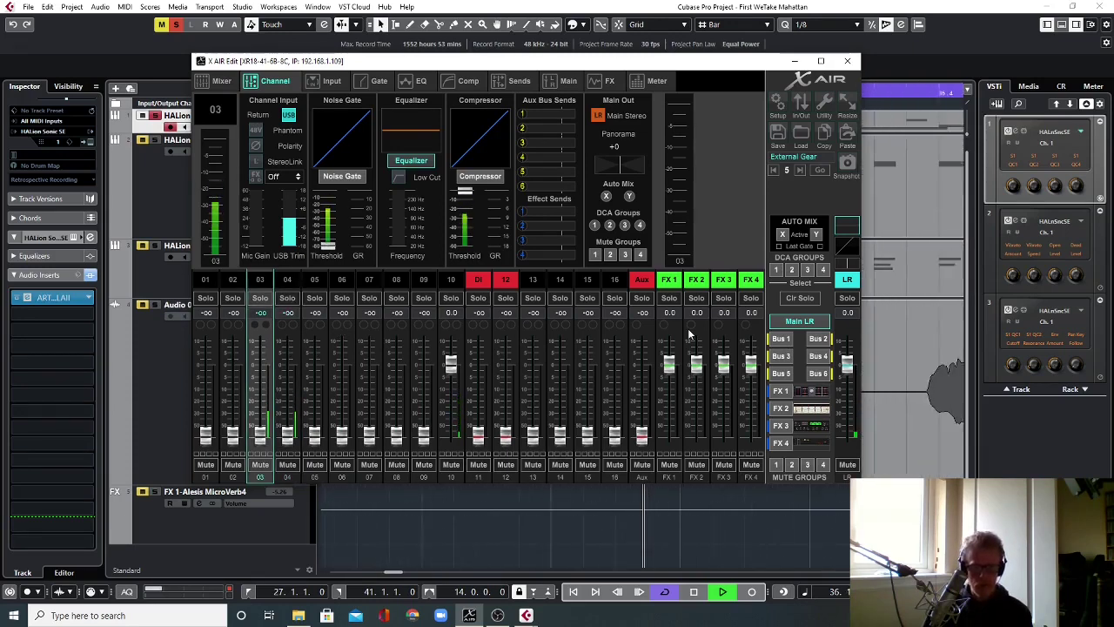
pyautogui.click(782, 356)
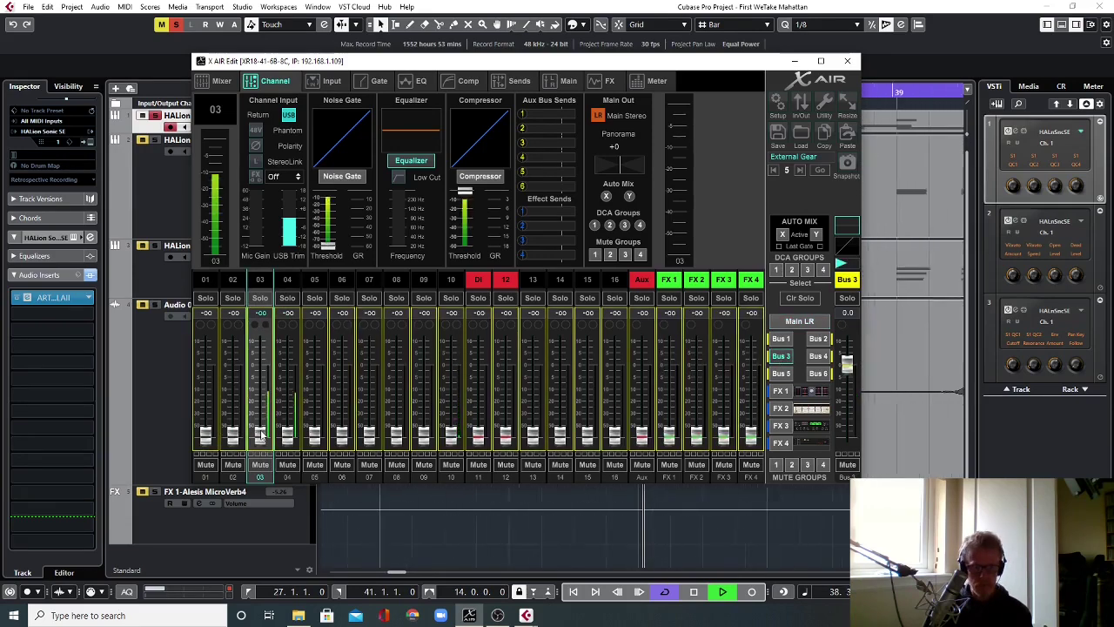
pyautogui.moveTo(260, 435); pyautogui.dragTo(259, 369)
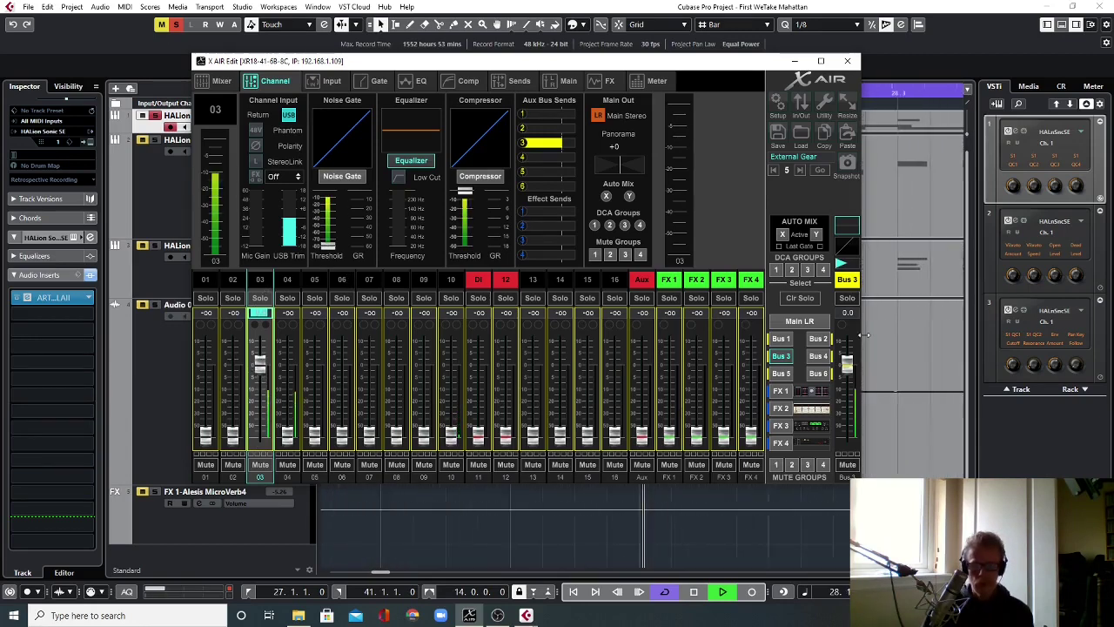
# Send channel 04 to Bus 4 at exactly 0 dB
pyautogui.click(818, 355)
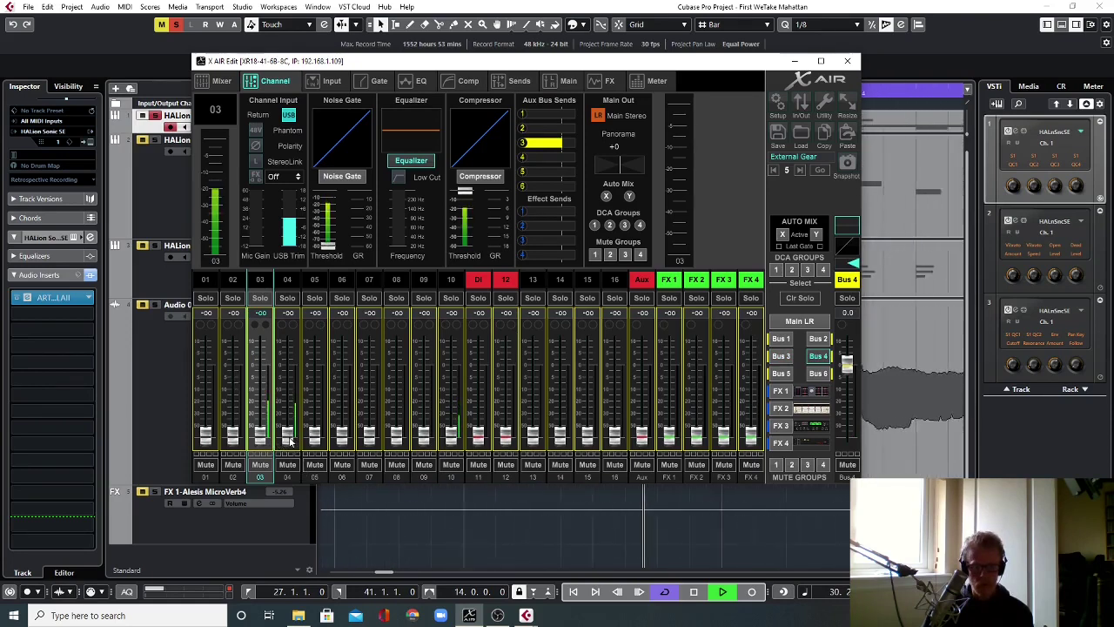
pyautogui.moveTo(289, 435); pyautogui.dragTo(288, 381)
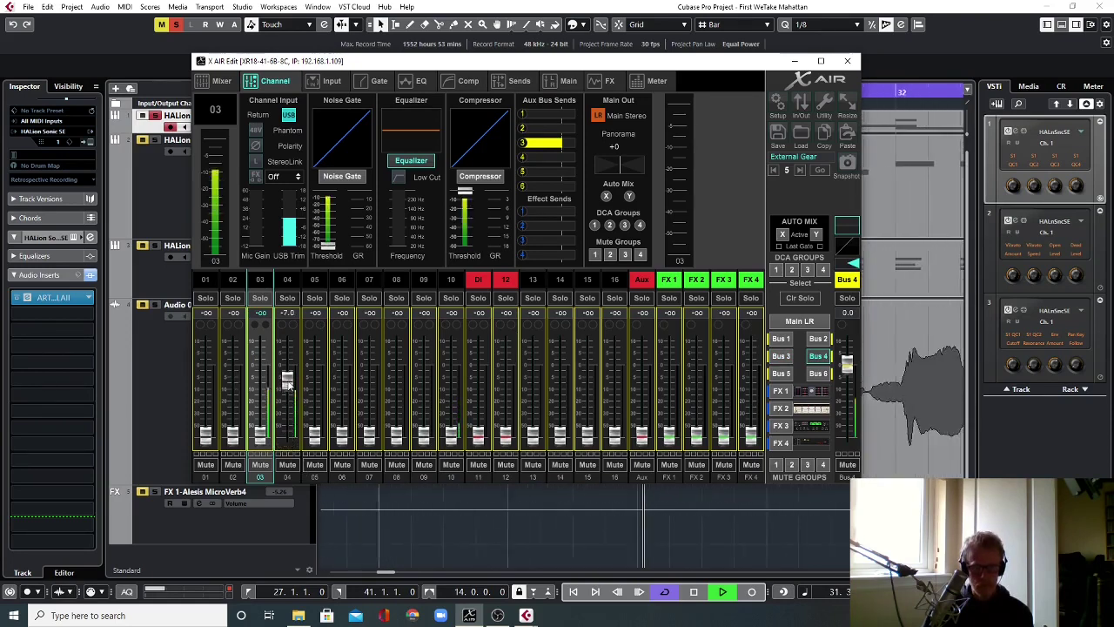
pyautogui.click(288, 312)
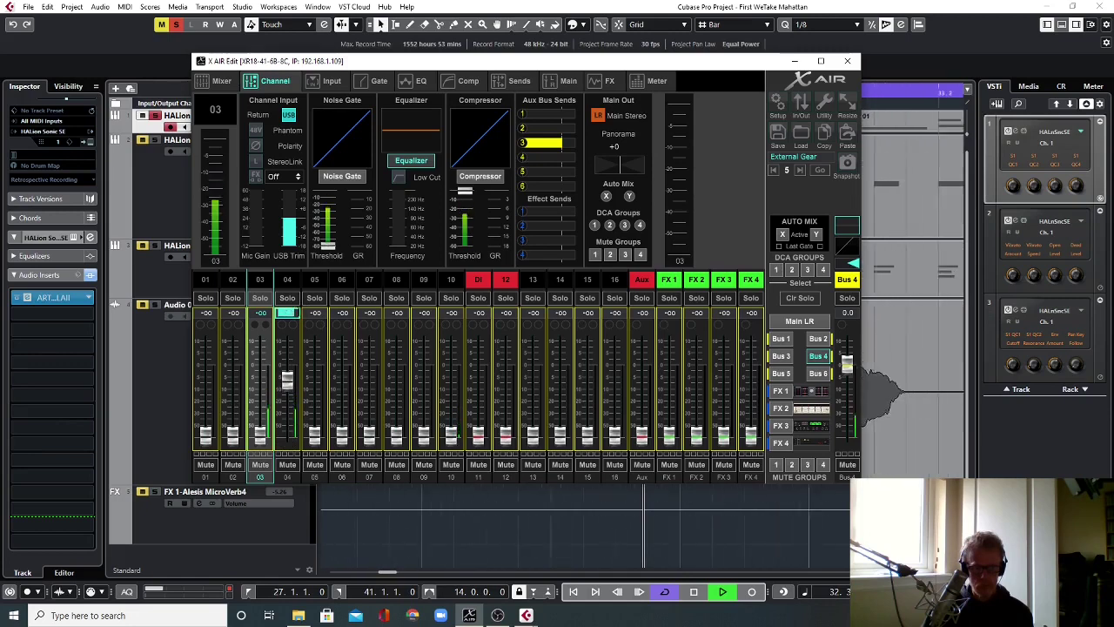
pyautogui.doubleClick(288, 312)
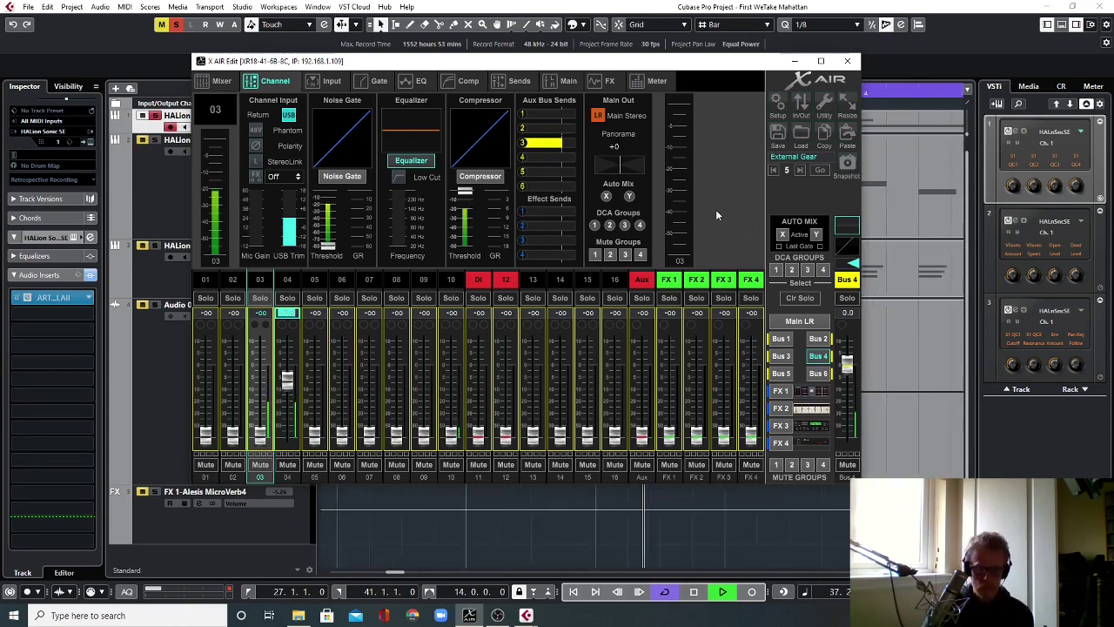
pyautogui.write('0')
pyautogui.press('Return')
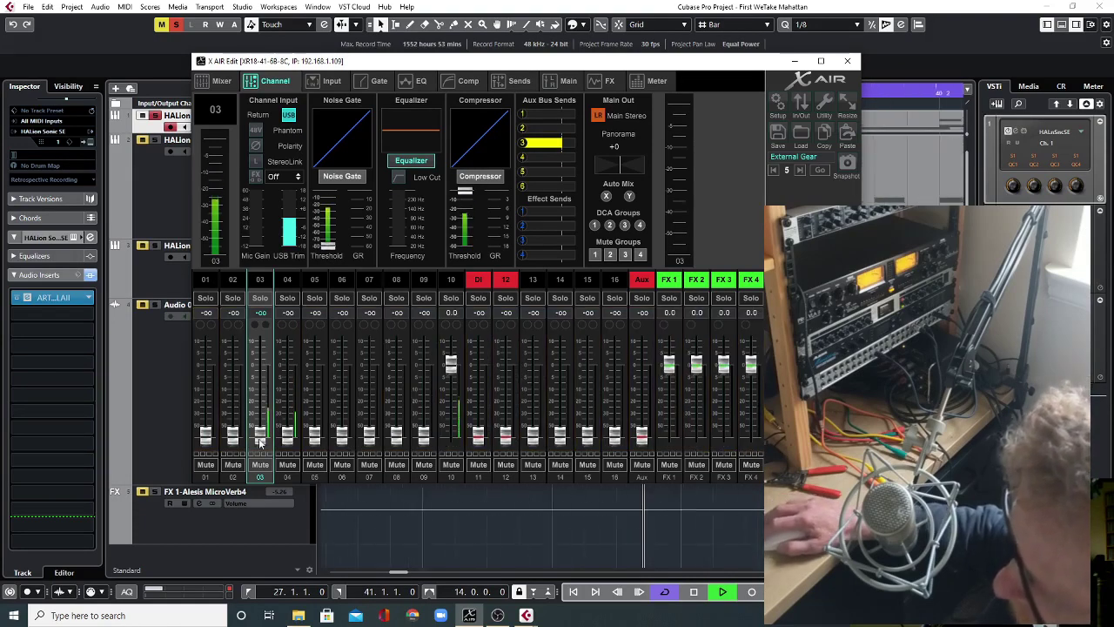
pyautogui.moveTo(259, 442); pyautogui.dragTo(263, 372)
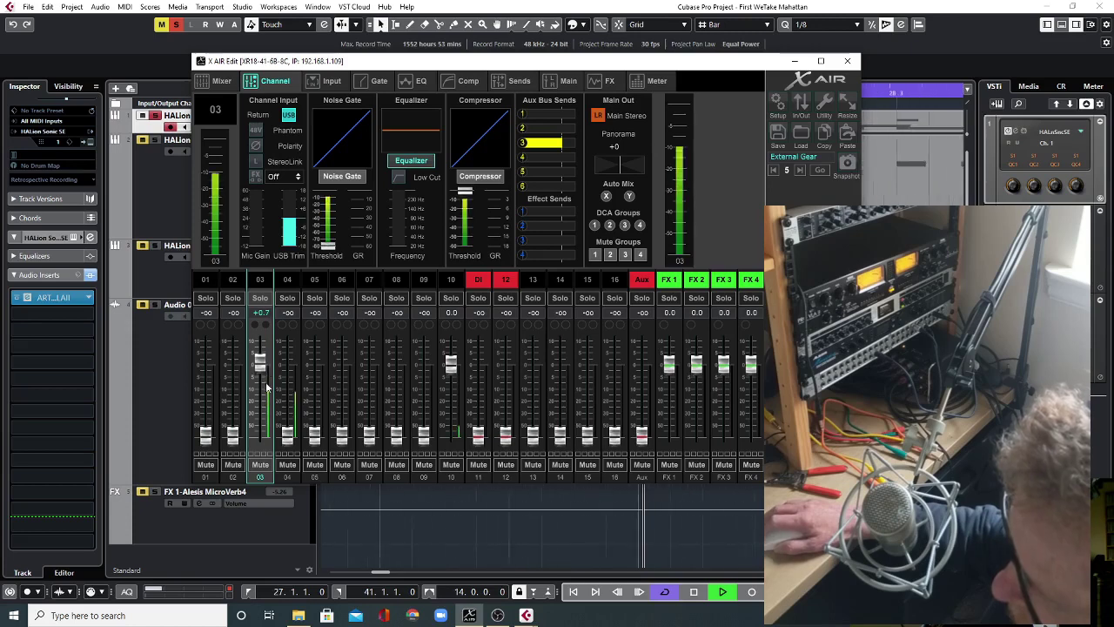
pyautogui.moveTo(287, 435); pyautogui.dragTo(287, 362)
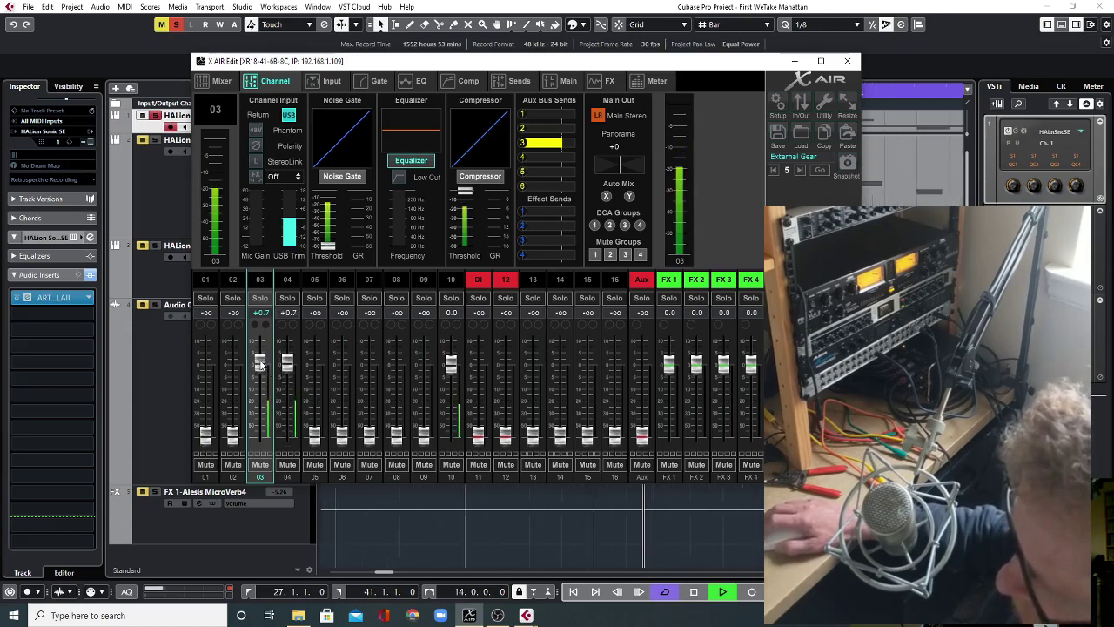
pyautogui.moveTo(259, 366); pyautogui.dragTo(259, 433)
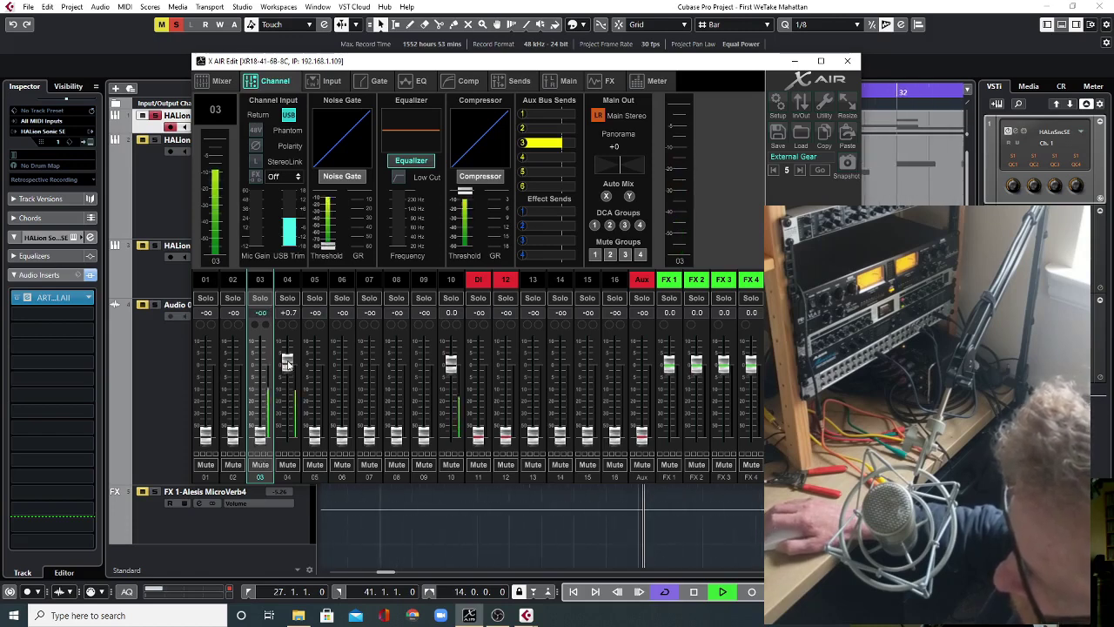
pyautogui.moveTo(287, 364); pyautogui.dragTo(287, 435)
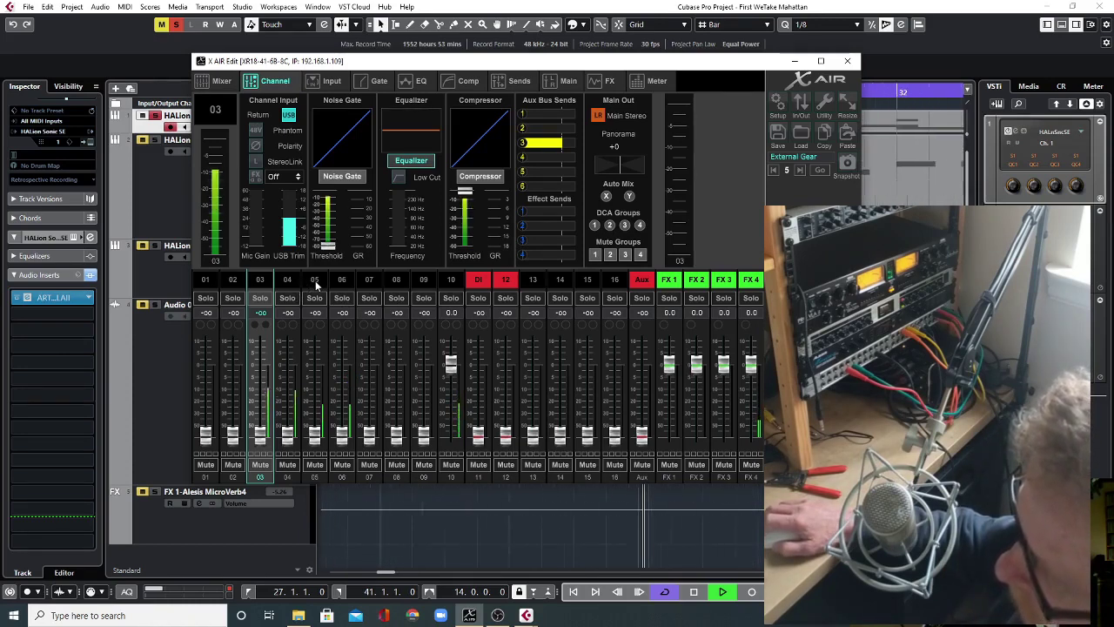
# Set mic gain to -9.5 dB on channel 05 and -2.0 dB on channel 06
pyautogui.click(316, 281)
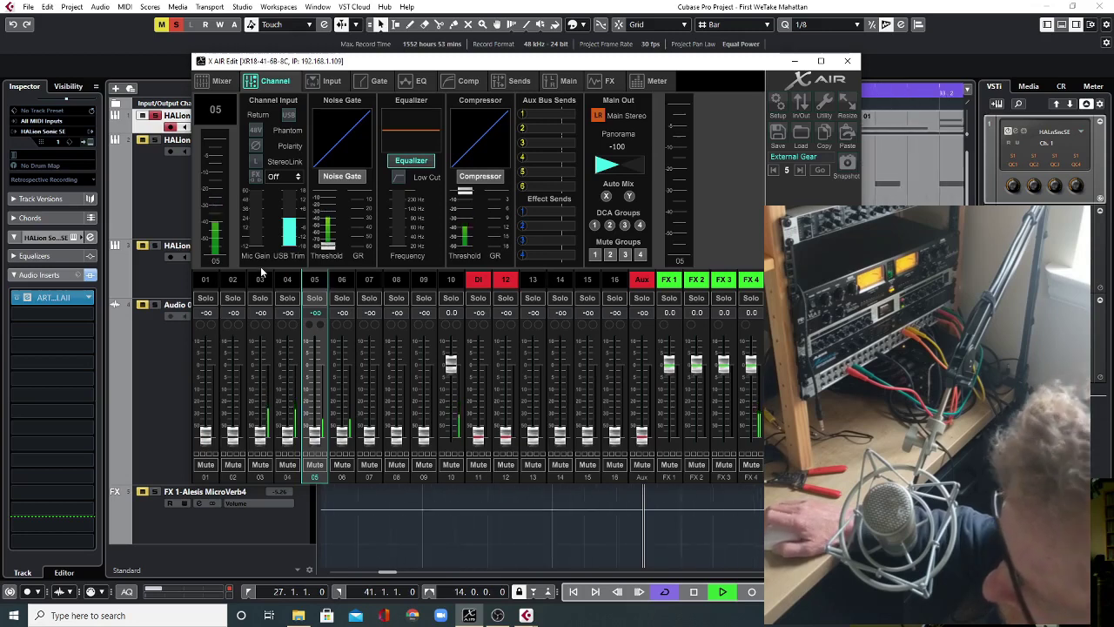
pyautogui.moveTo(255, 254); pyautogui.dragTo(253, 247)
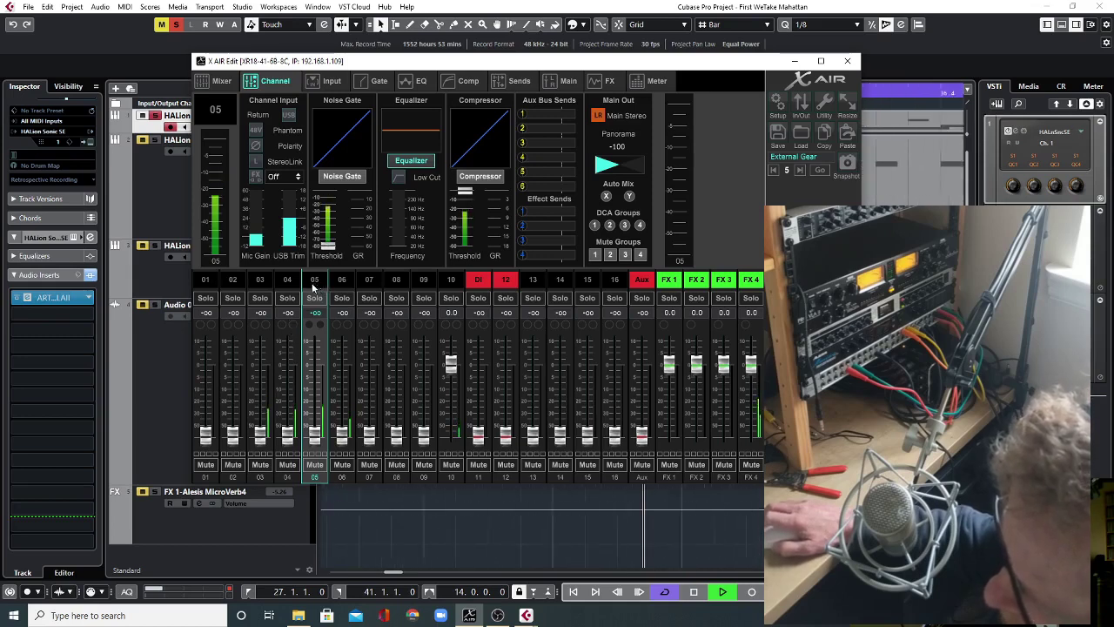
pyautogui.click(343, 287)
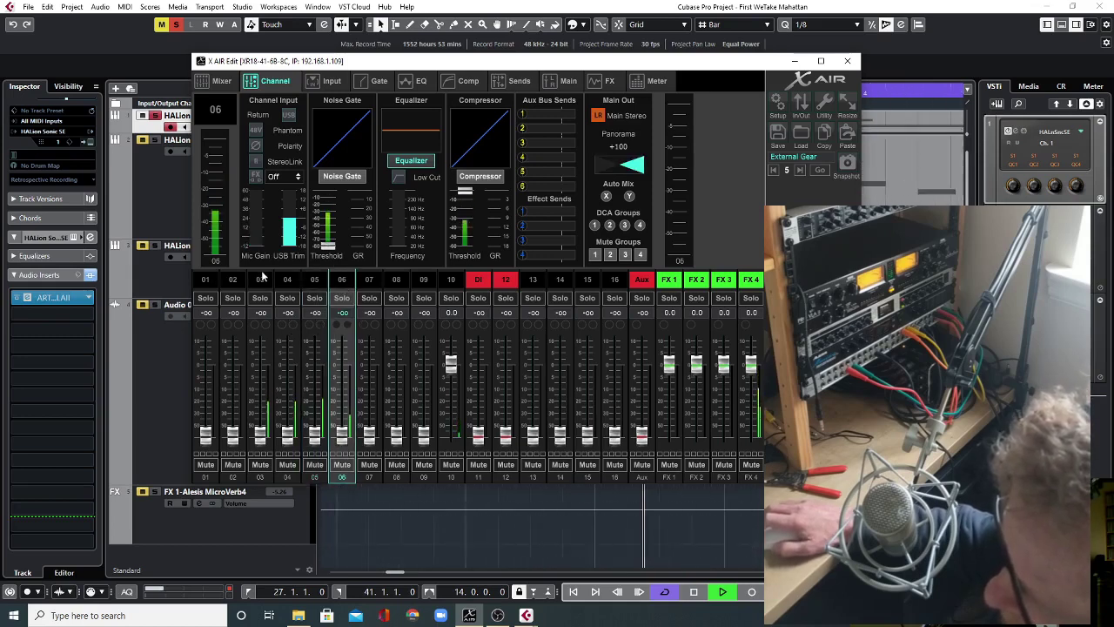
pyautogui.moveTo(255, 248); pyautogui.dragTo(253, 252)
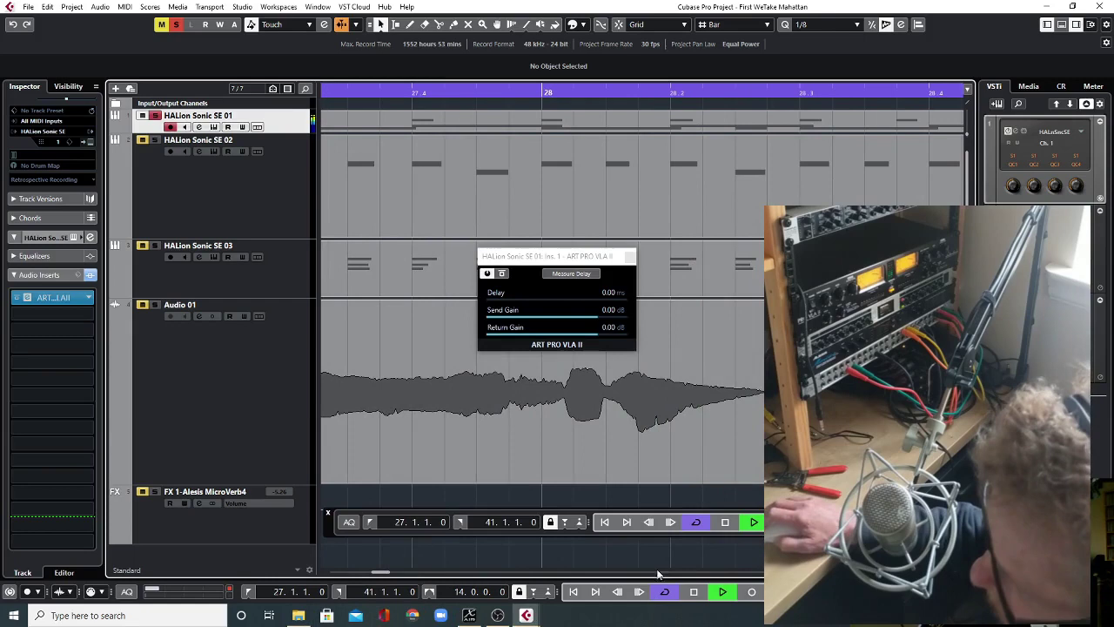
# Stop playback and measure the external effect's delay, which reads 1.21 ms
pyautogui.click(694, 592)
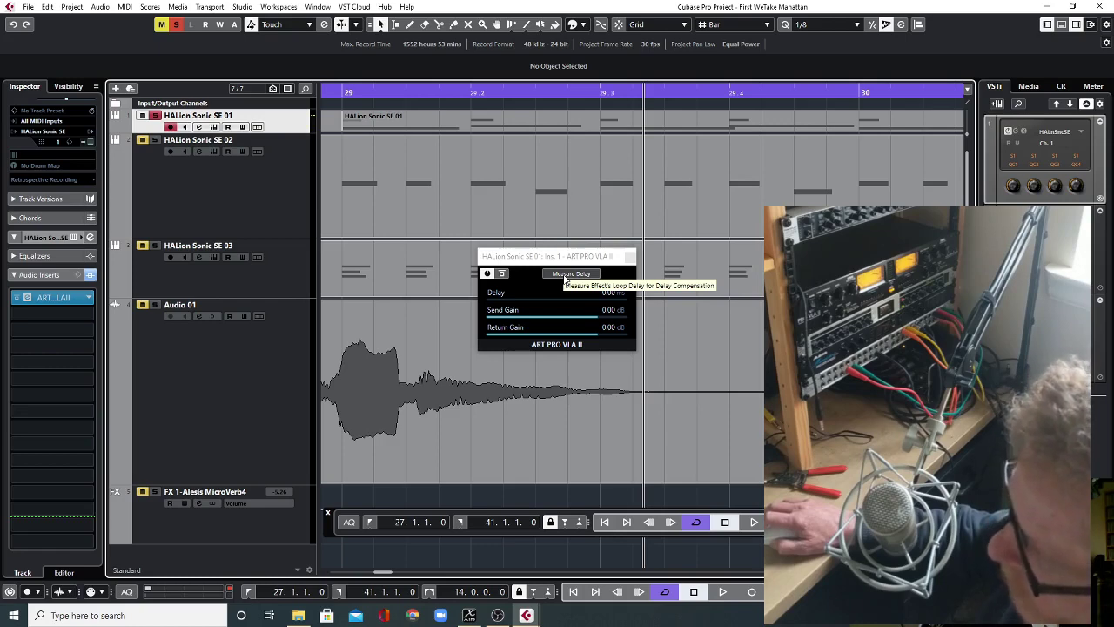
pyautogui.click(565, 275)
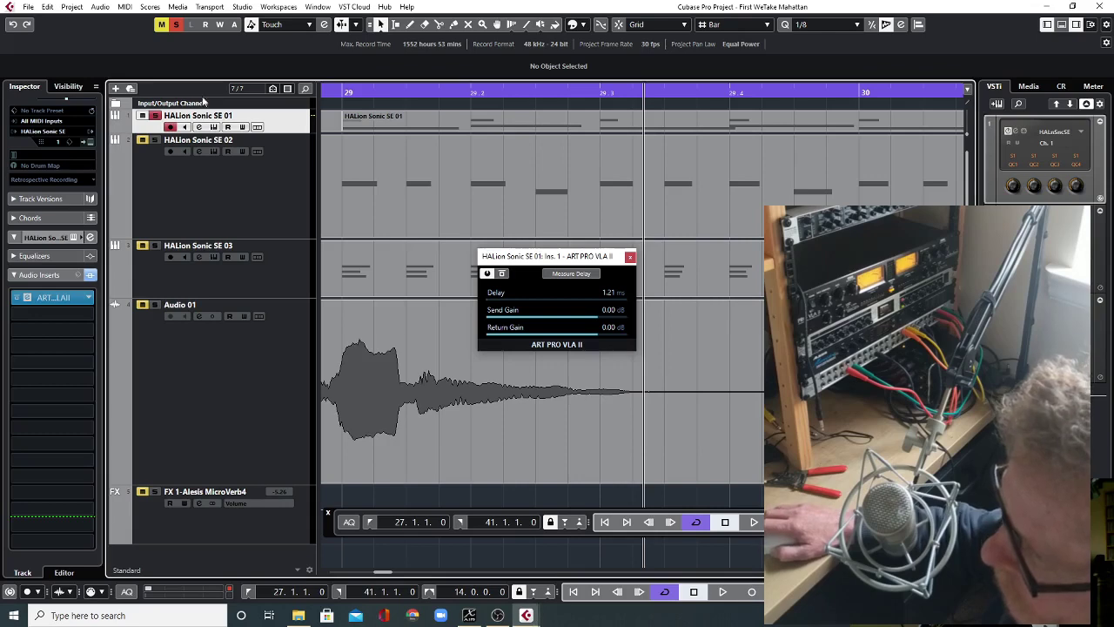
# Render the drum track in place with current settings, then close the effect window and bring X AIR Edit forward
pyautogui.click(51, 9)
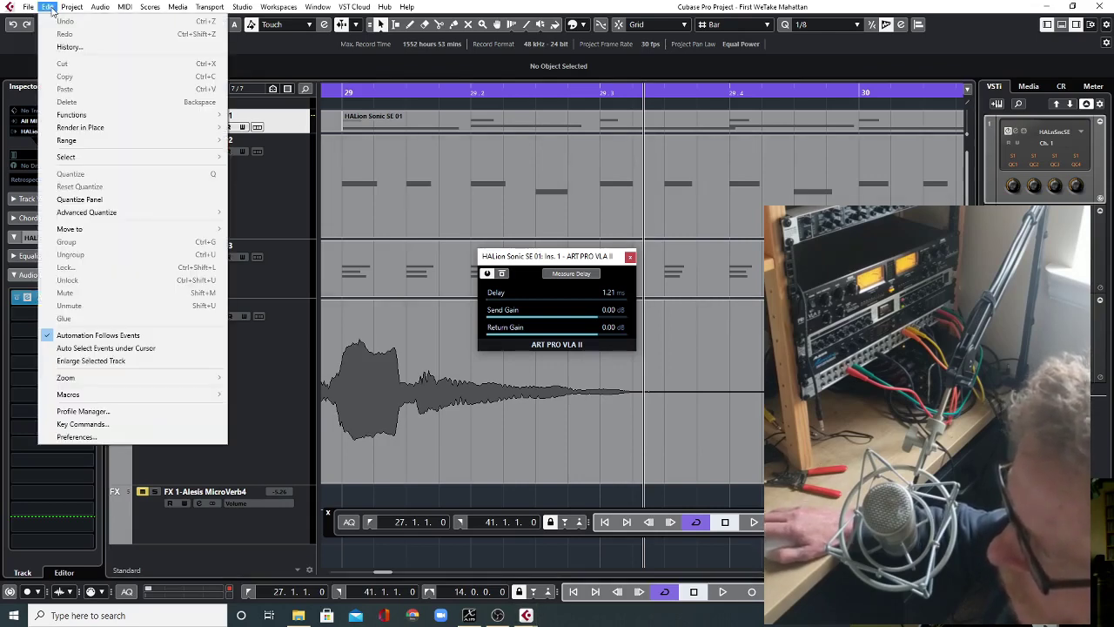
pyautogui.moveTo(76, 130)
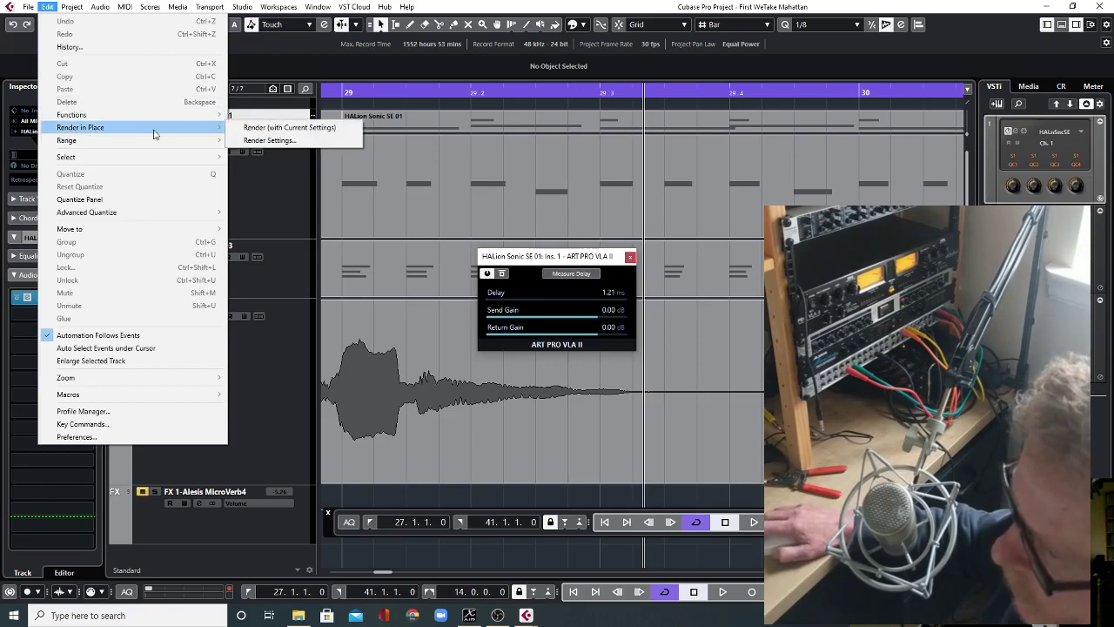
pyautogui.click(257, 132)
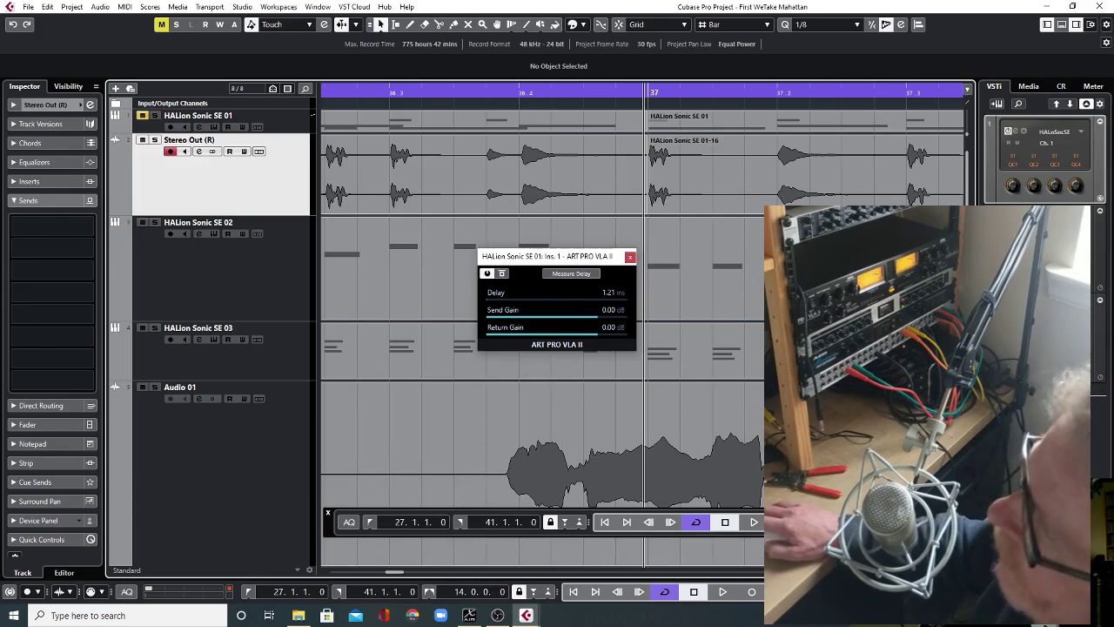
pyautogui.click(470, 615)
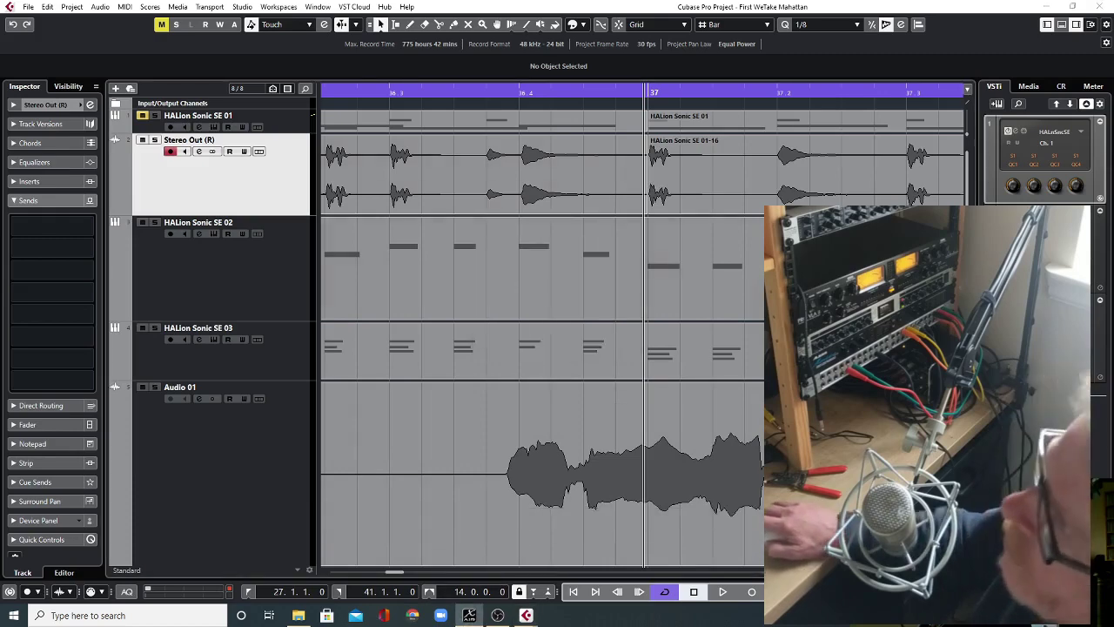
pyautogui.click(497, 615)
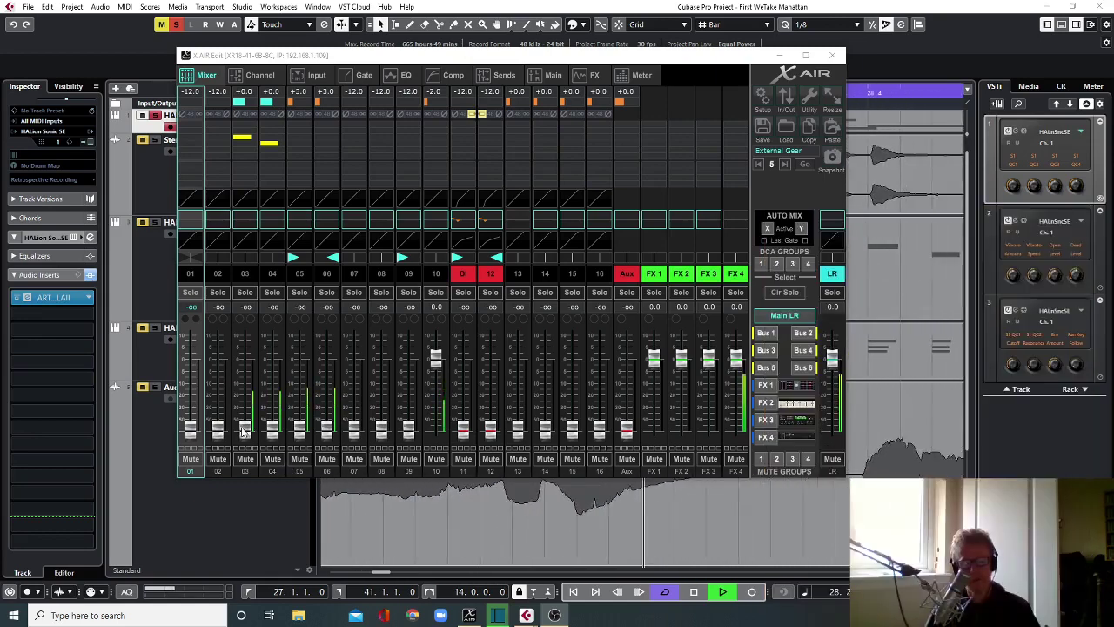
pyautogui.scroll(5, 251, 425)
pyautogui.scroll(4, 250, 423)
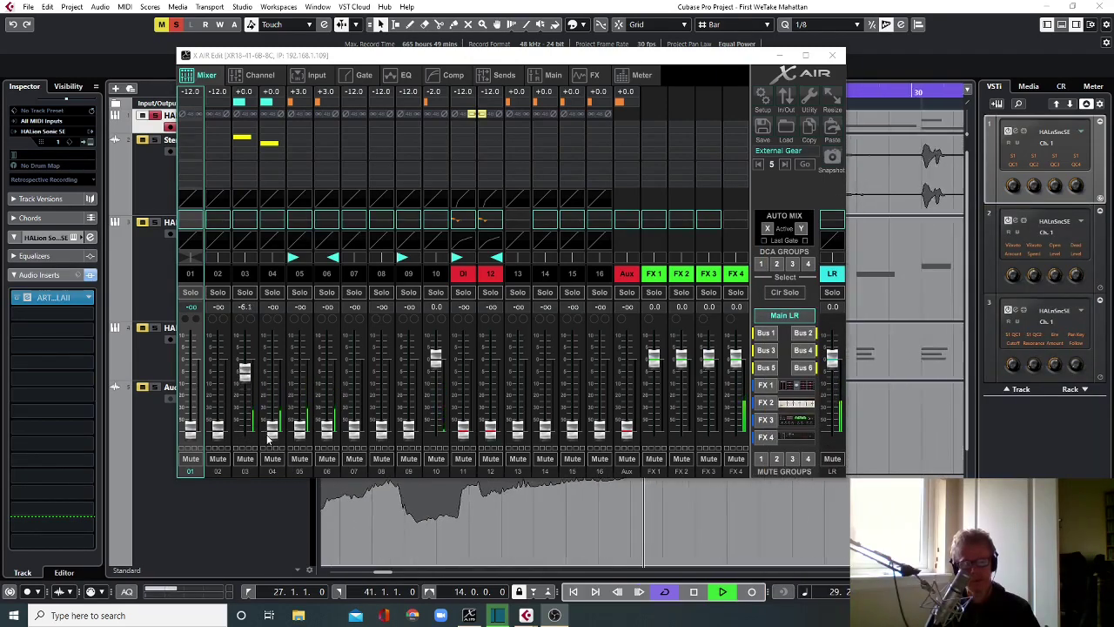
pyautogui.scroll(3, 275, 418)
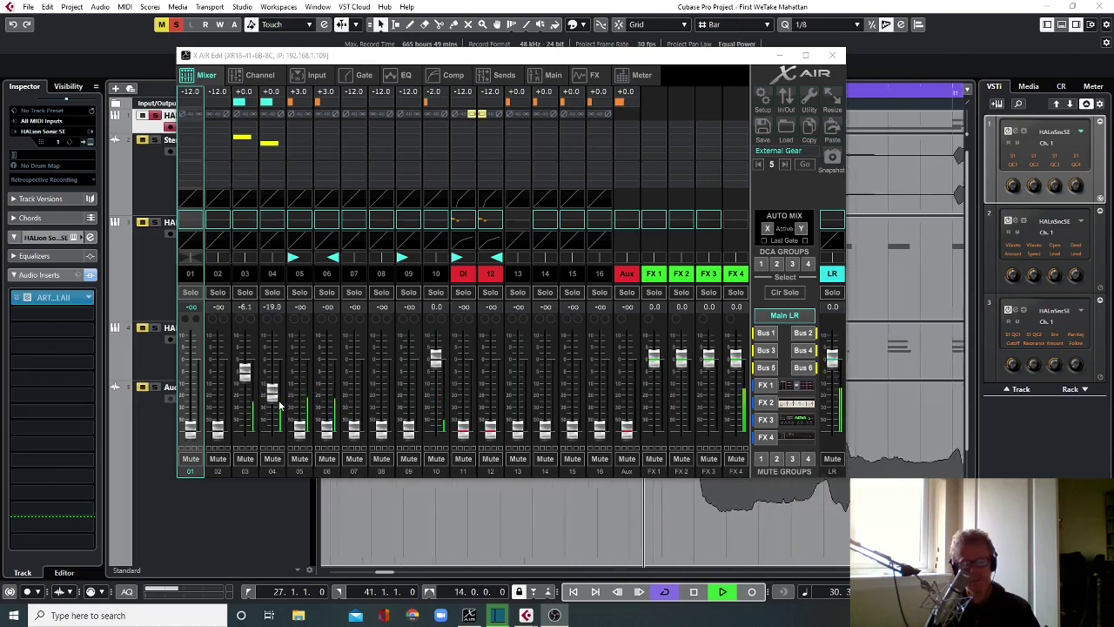
pyautogui.scroll(4, 278, 405)
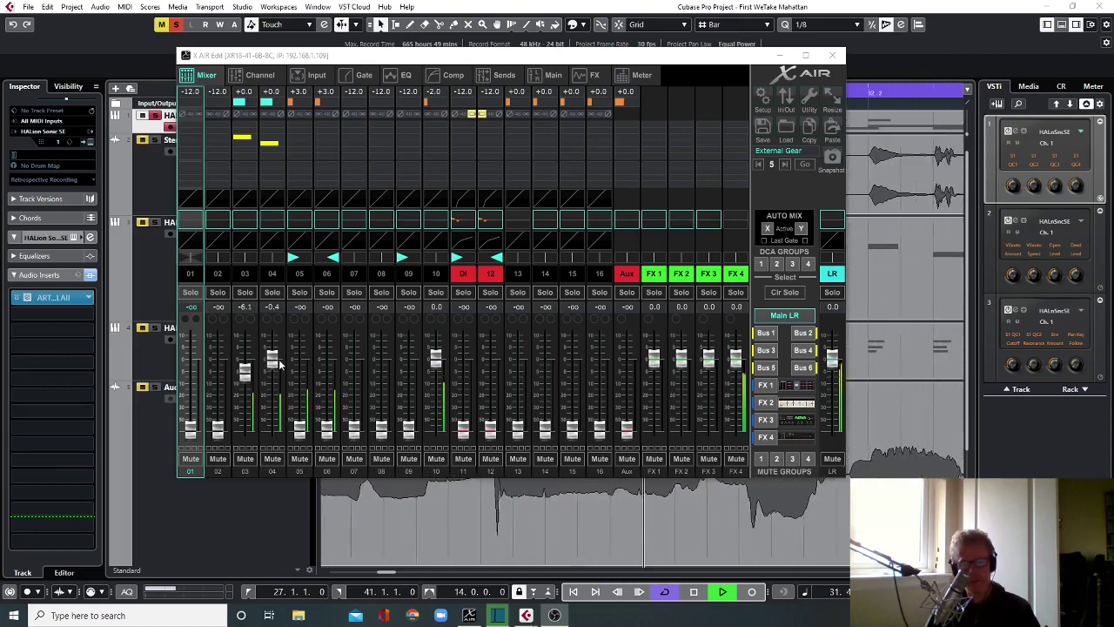
pyautogui.moveTo(273, 359); pyautogui.dragTo(273, 429)
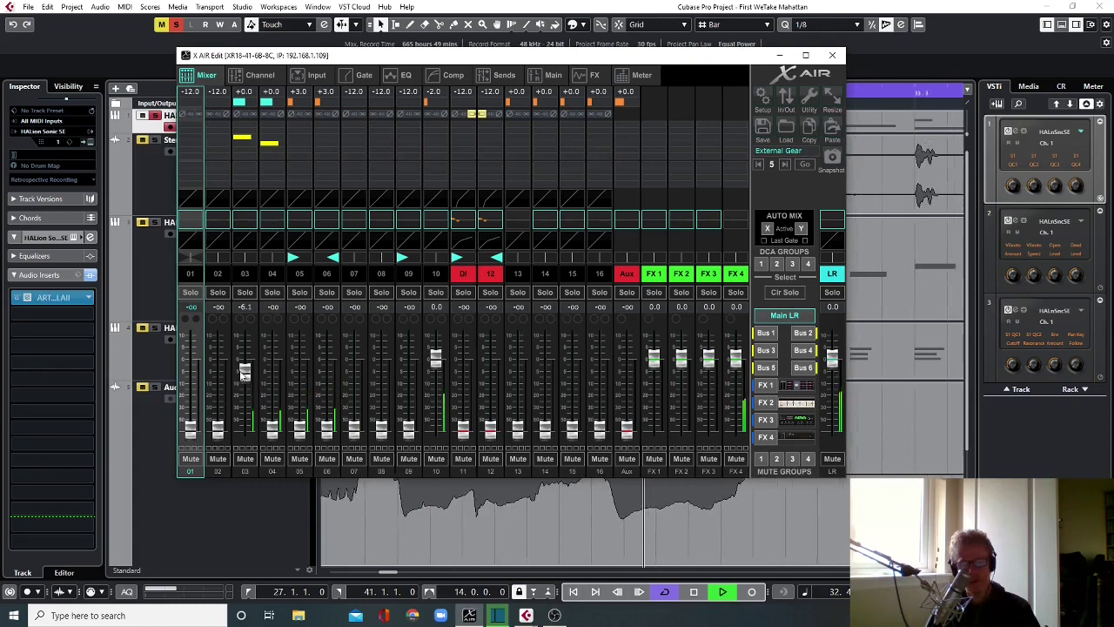
pyautogui.moveTo(245, 372); pyautogui.dragTo(244, 428)
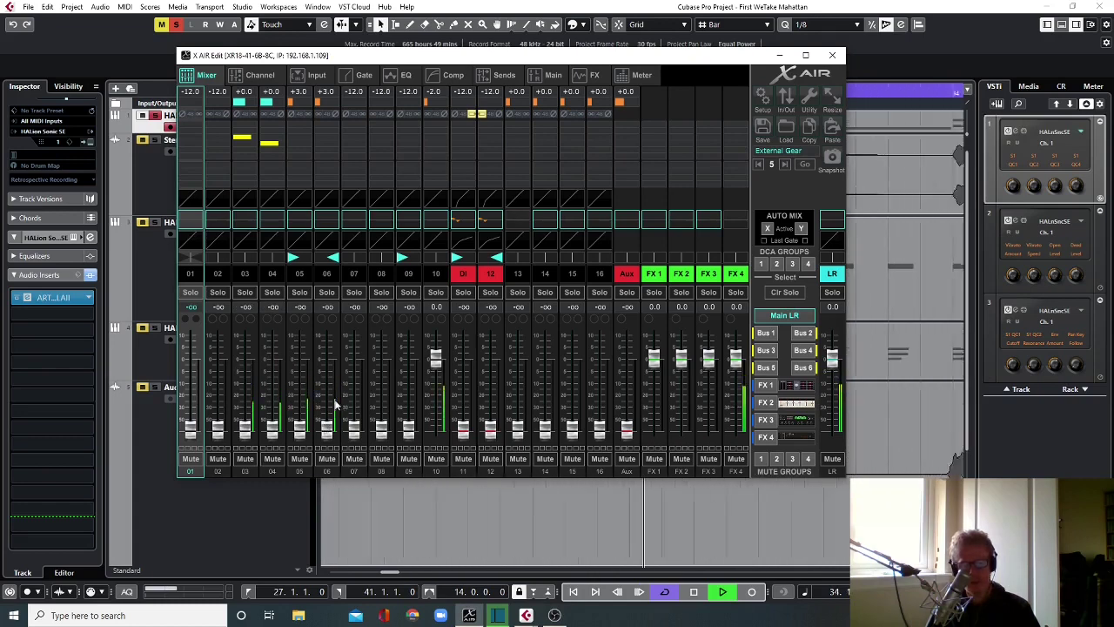